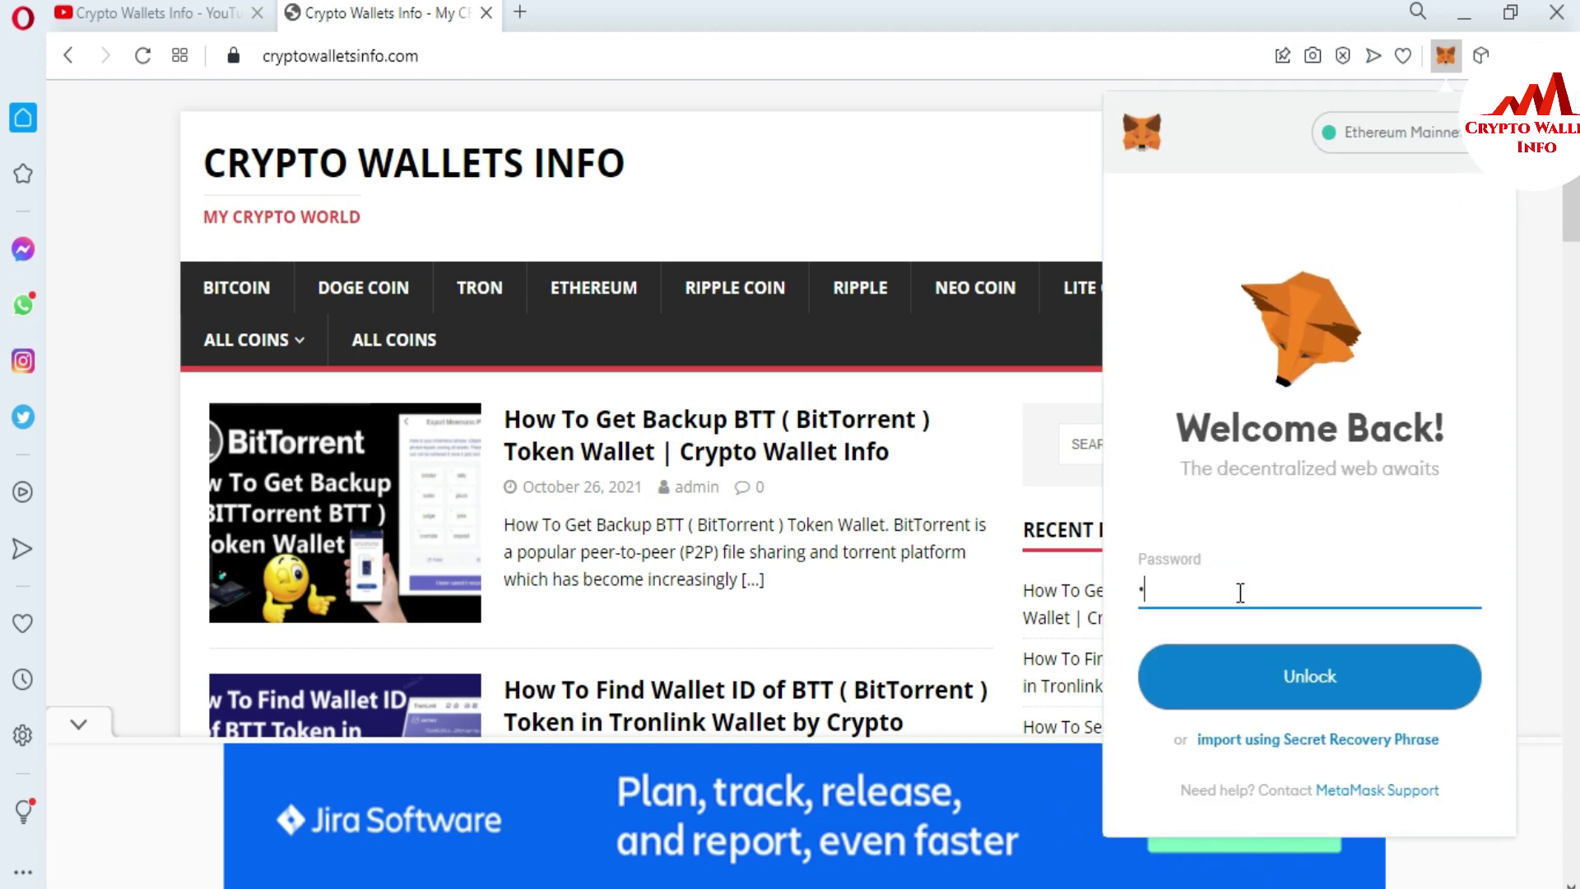
- Unlock the wallet with the password and open Account 2 in an expanded browser tab
text(••••••••••••••)
click(1342, 674)
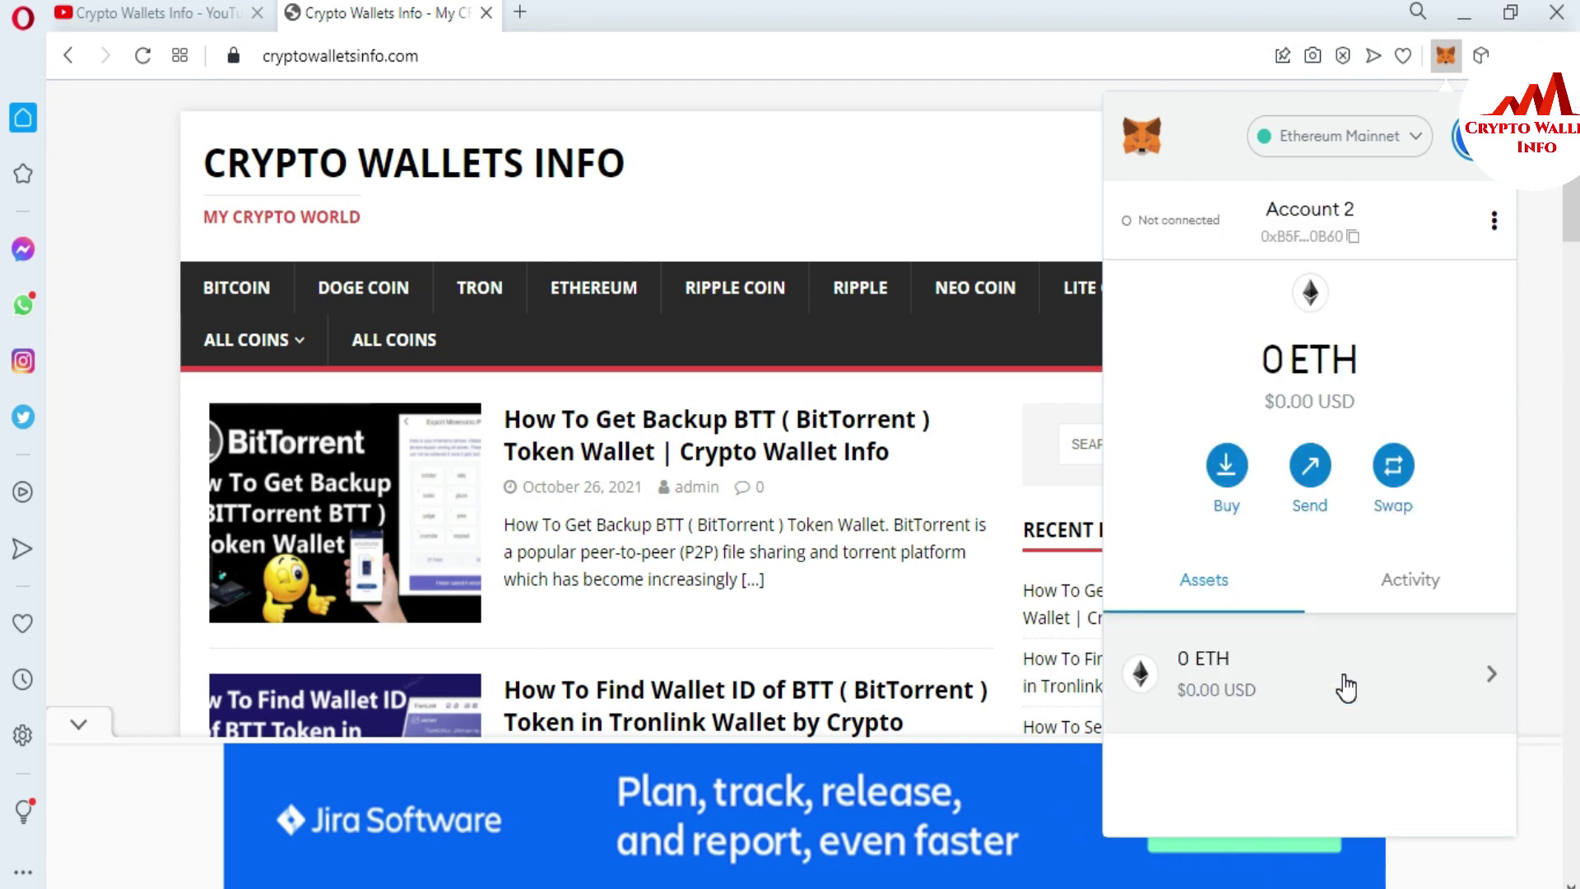
click(1494, 223)
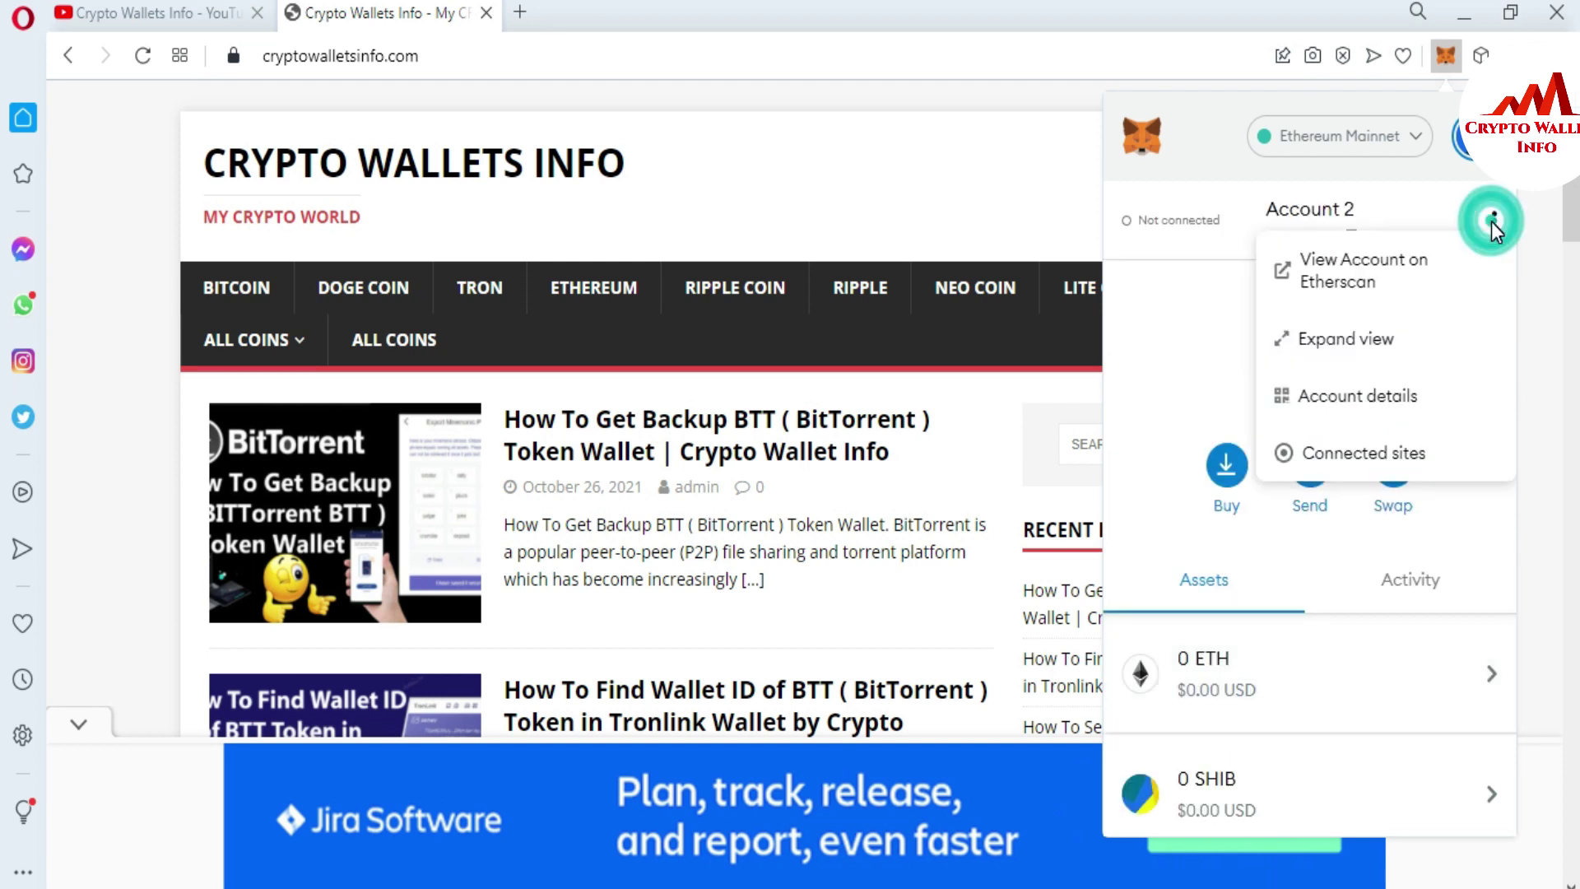
click(1381, 346)
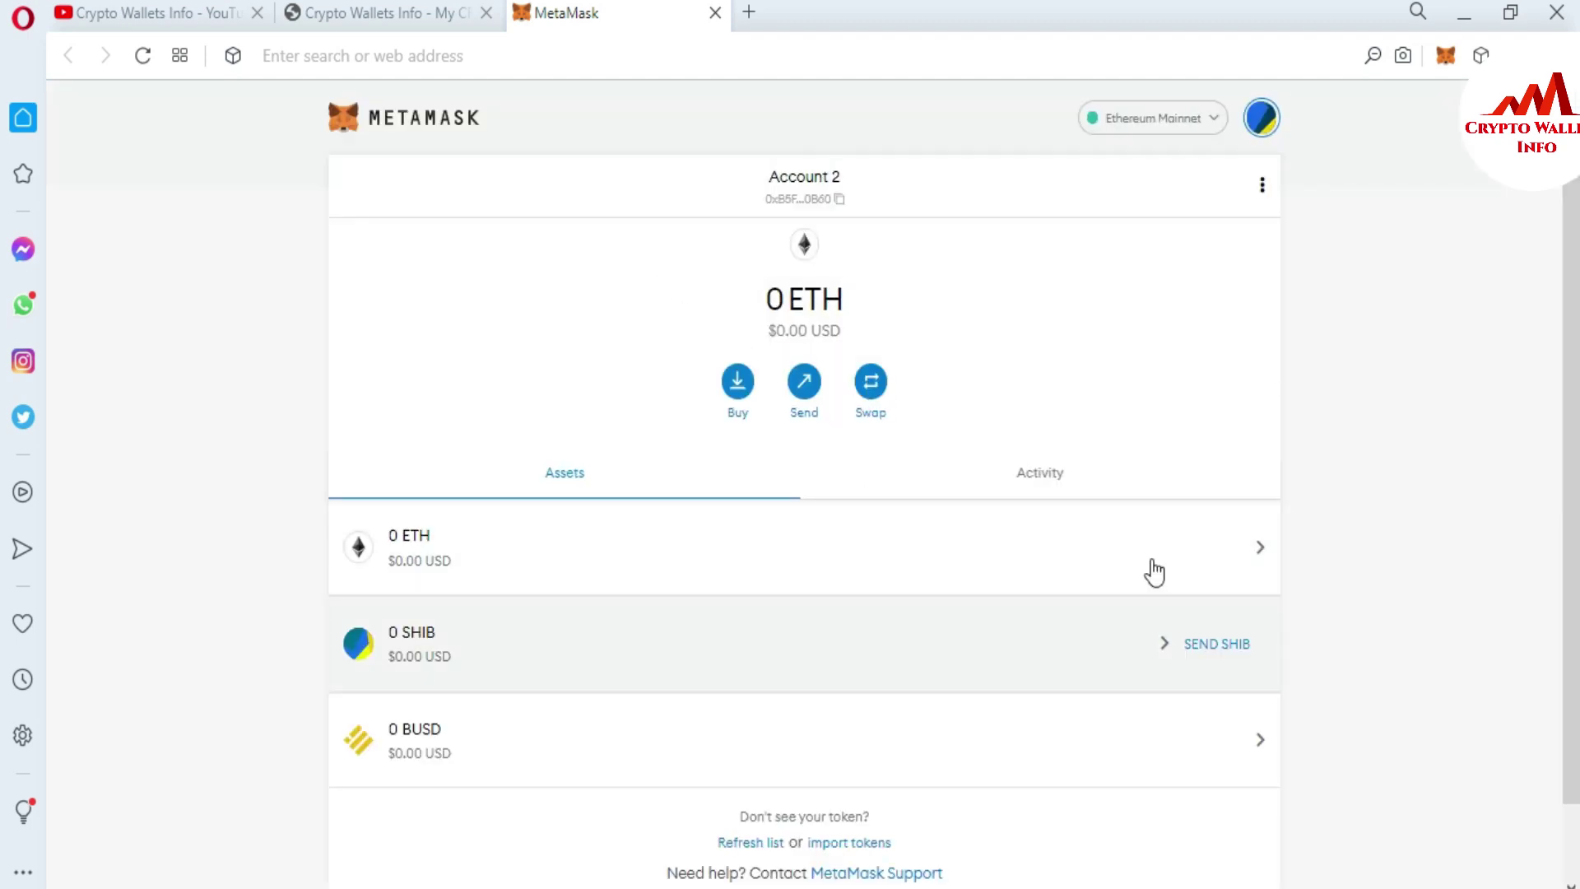
- Open the My Accounts menu listing Account 1 and Account 2
click(1262, 183)
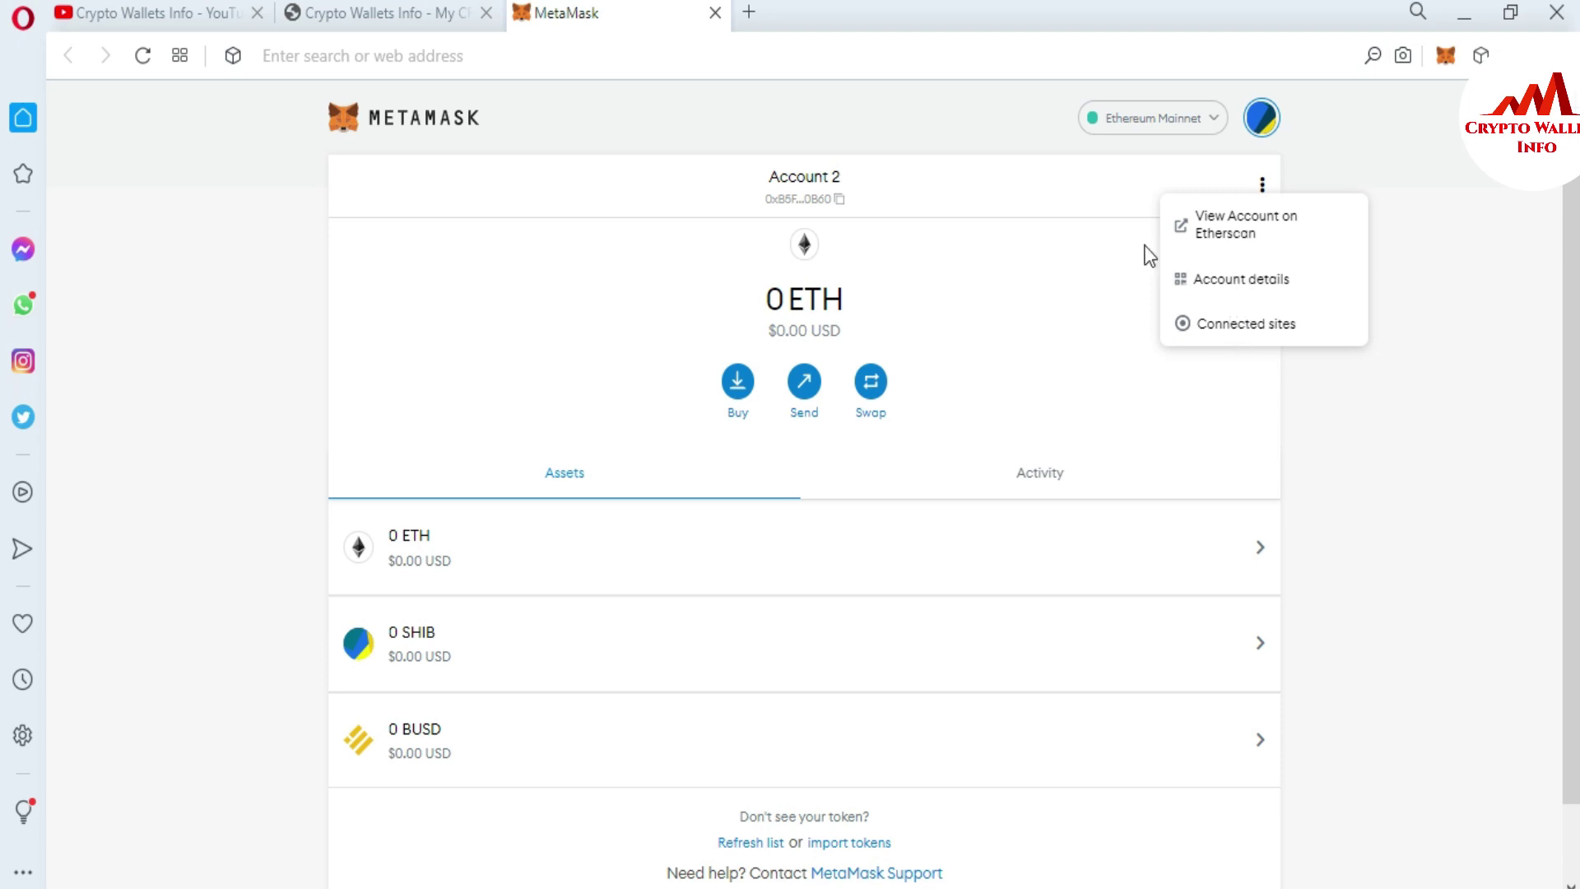
click(1266, 128)
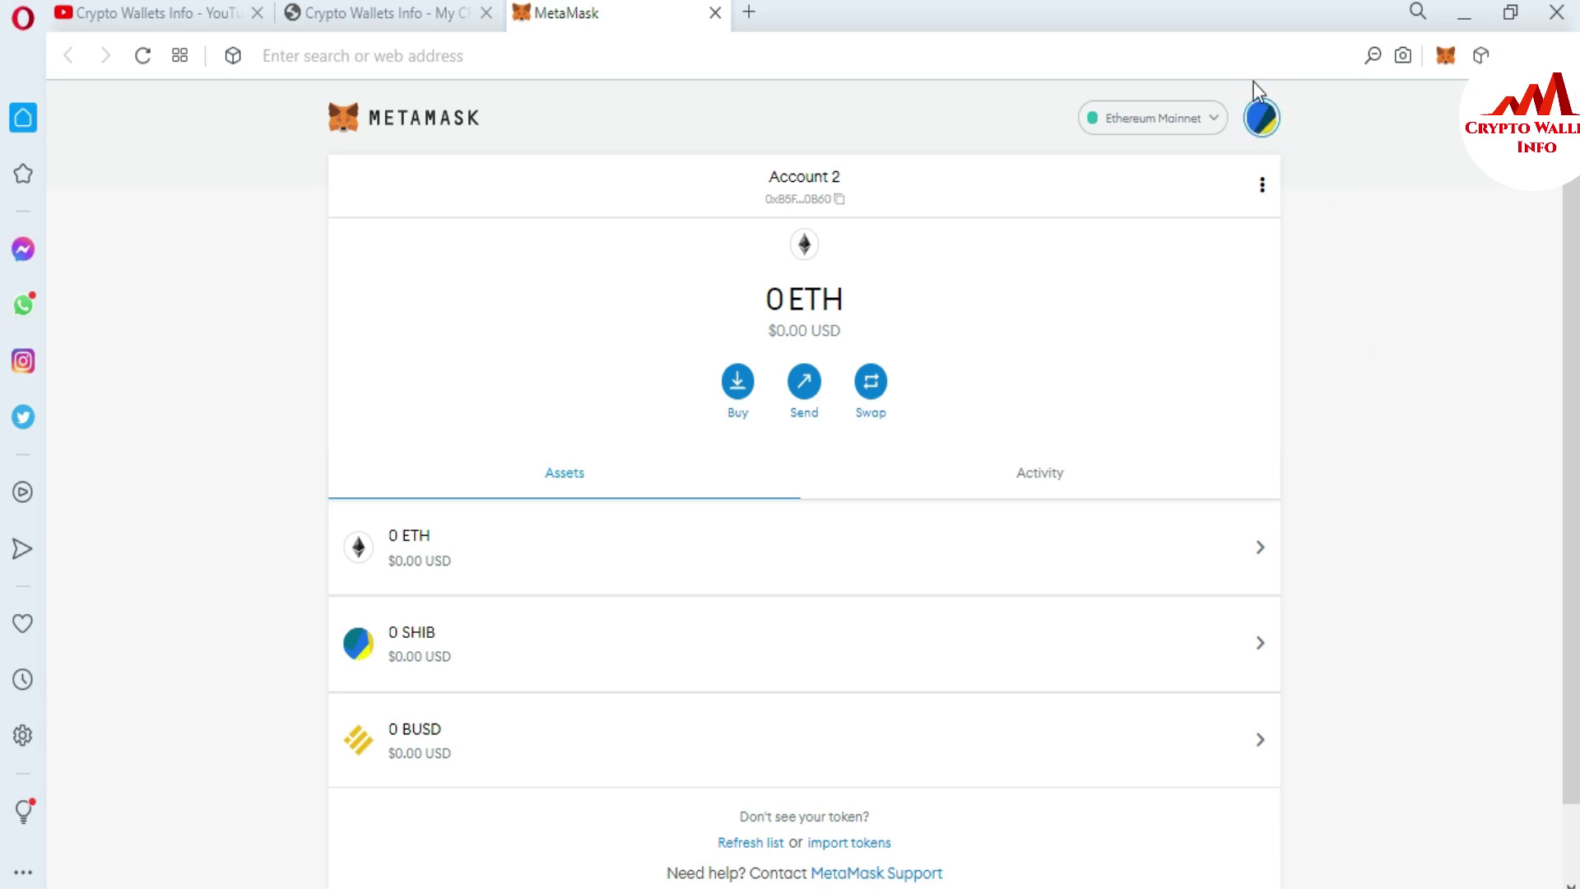
click(1263, 128)
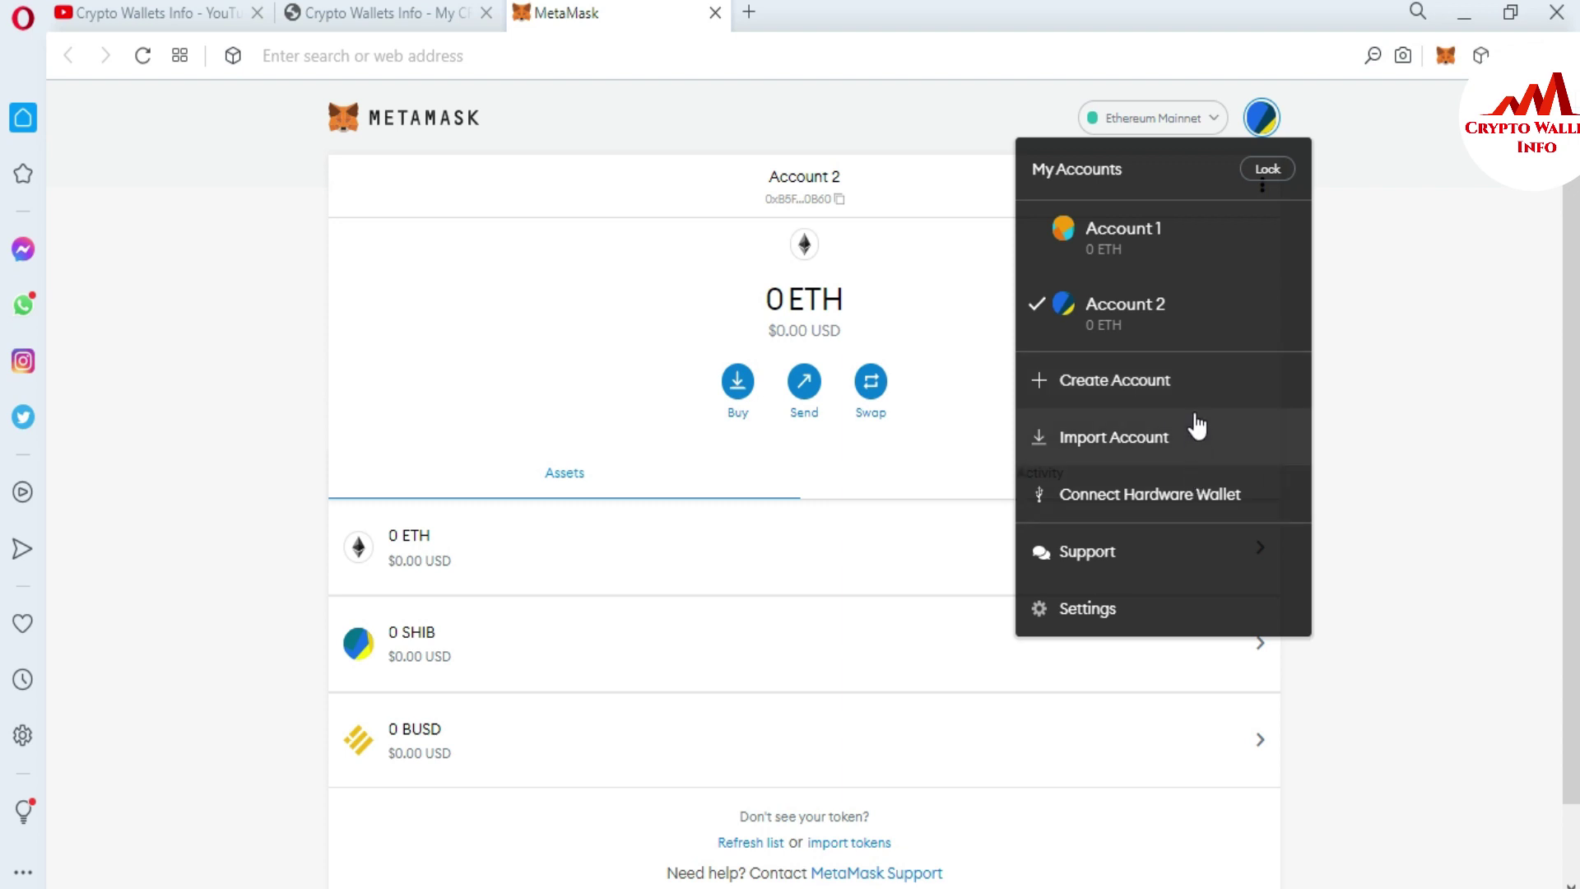
- Reveal the Secret Recovery Phrase via Security & Privacy after entering the password, and select it
click(1093, 611)
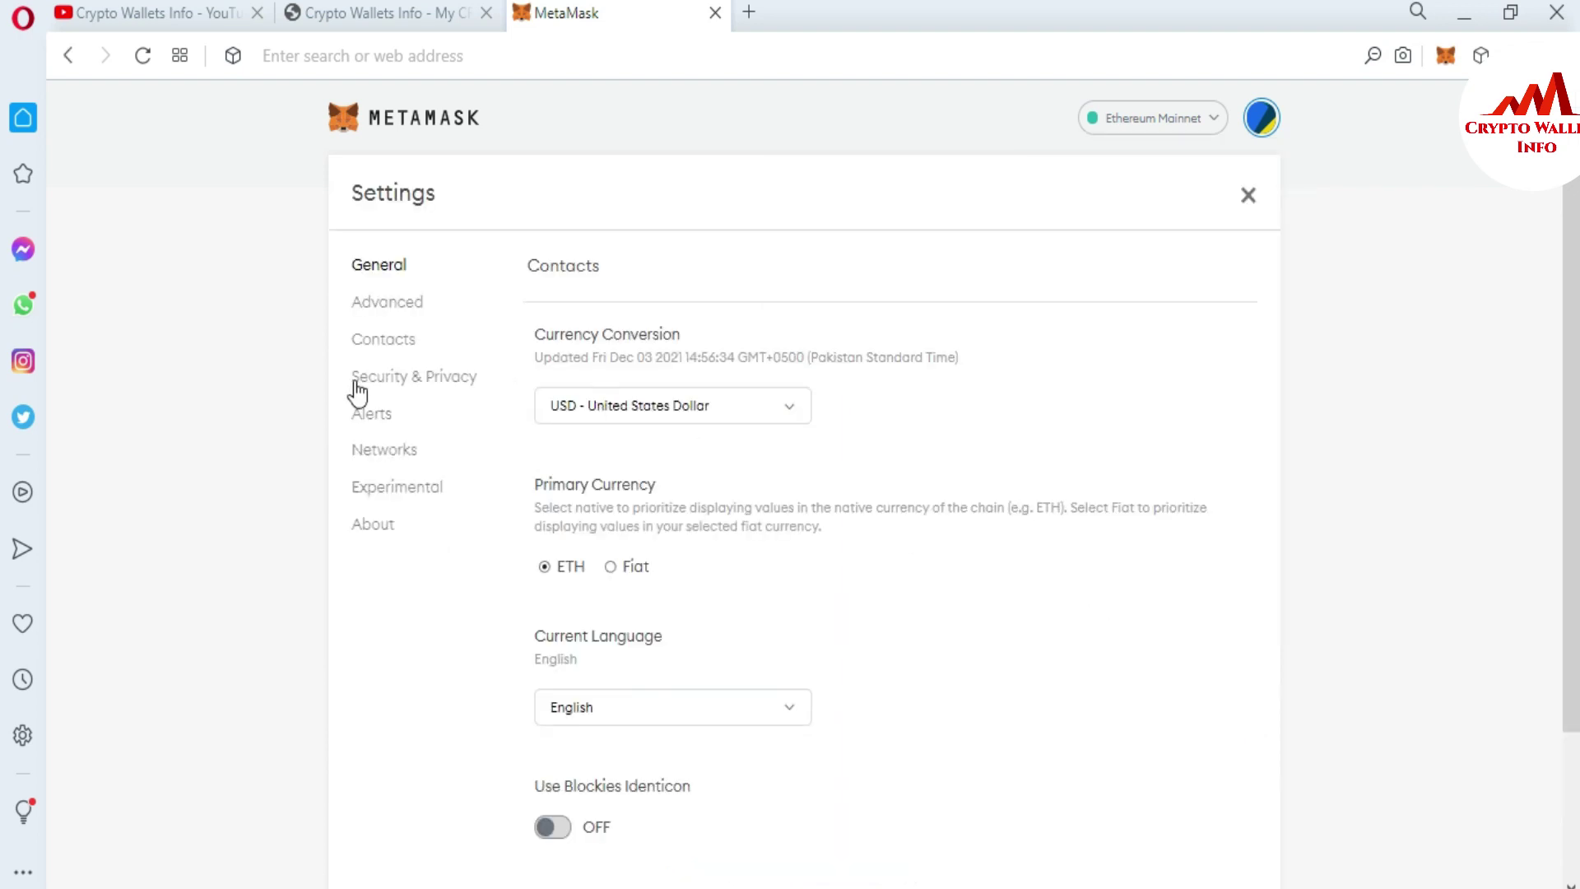
click(420, 393)
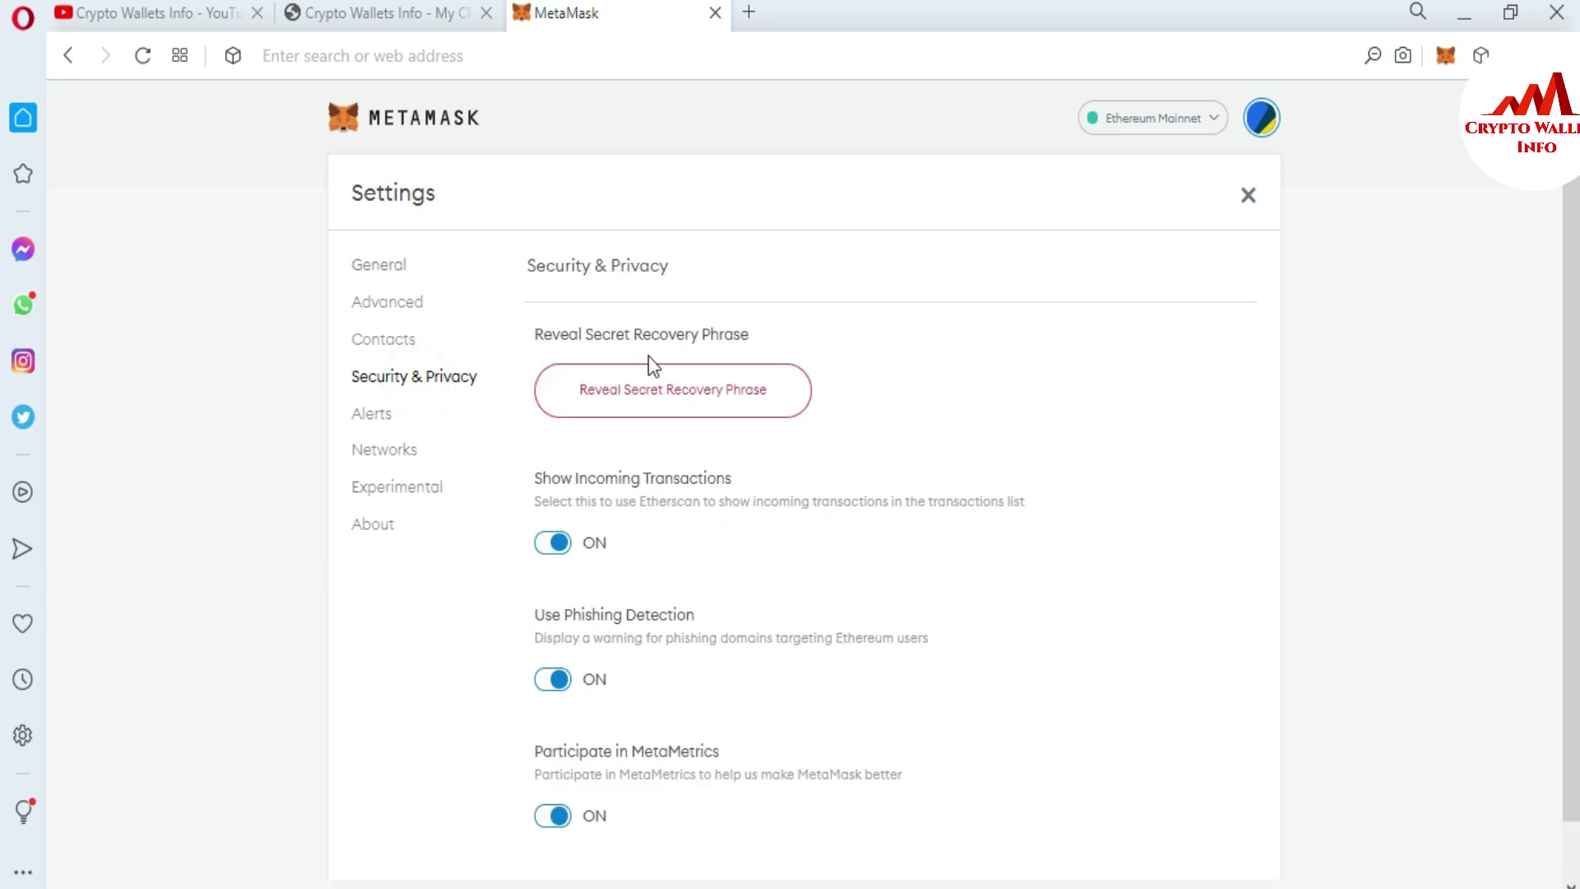
click(722, 392)
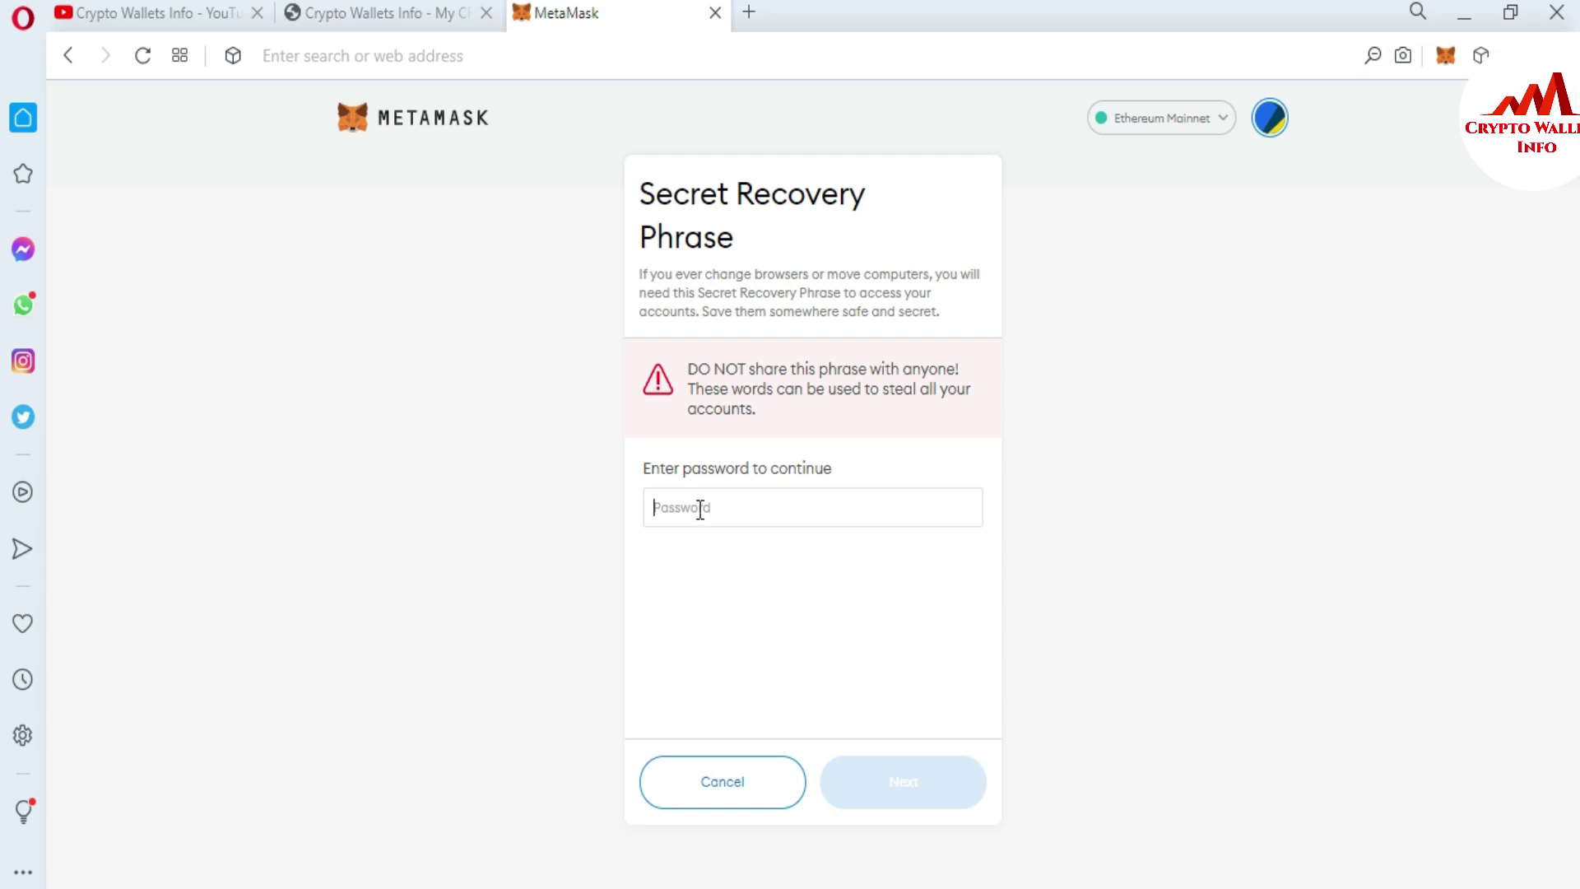
text(1•••)
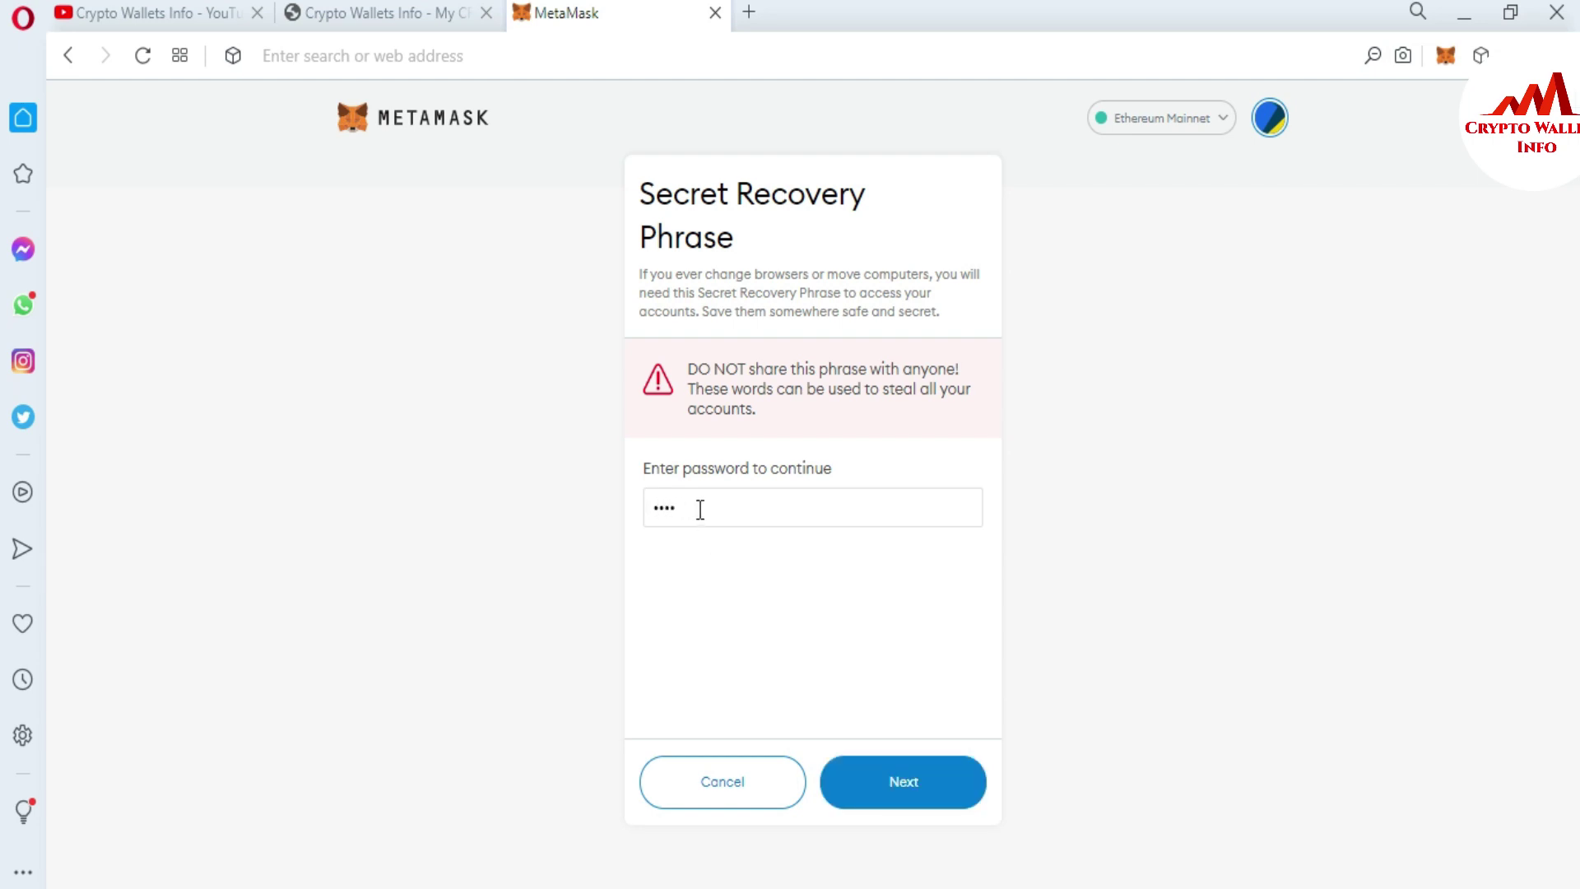
text(•••••••••)
click(910, 788)
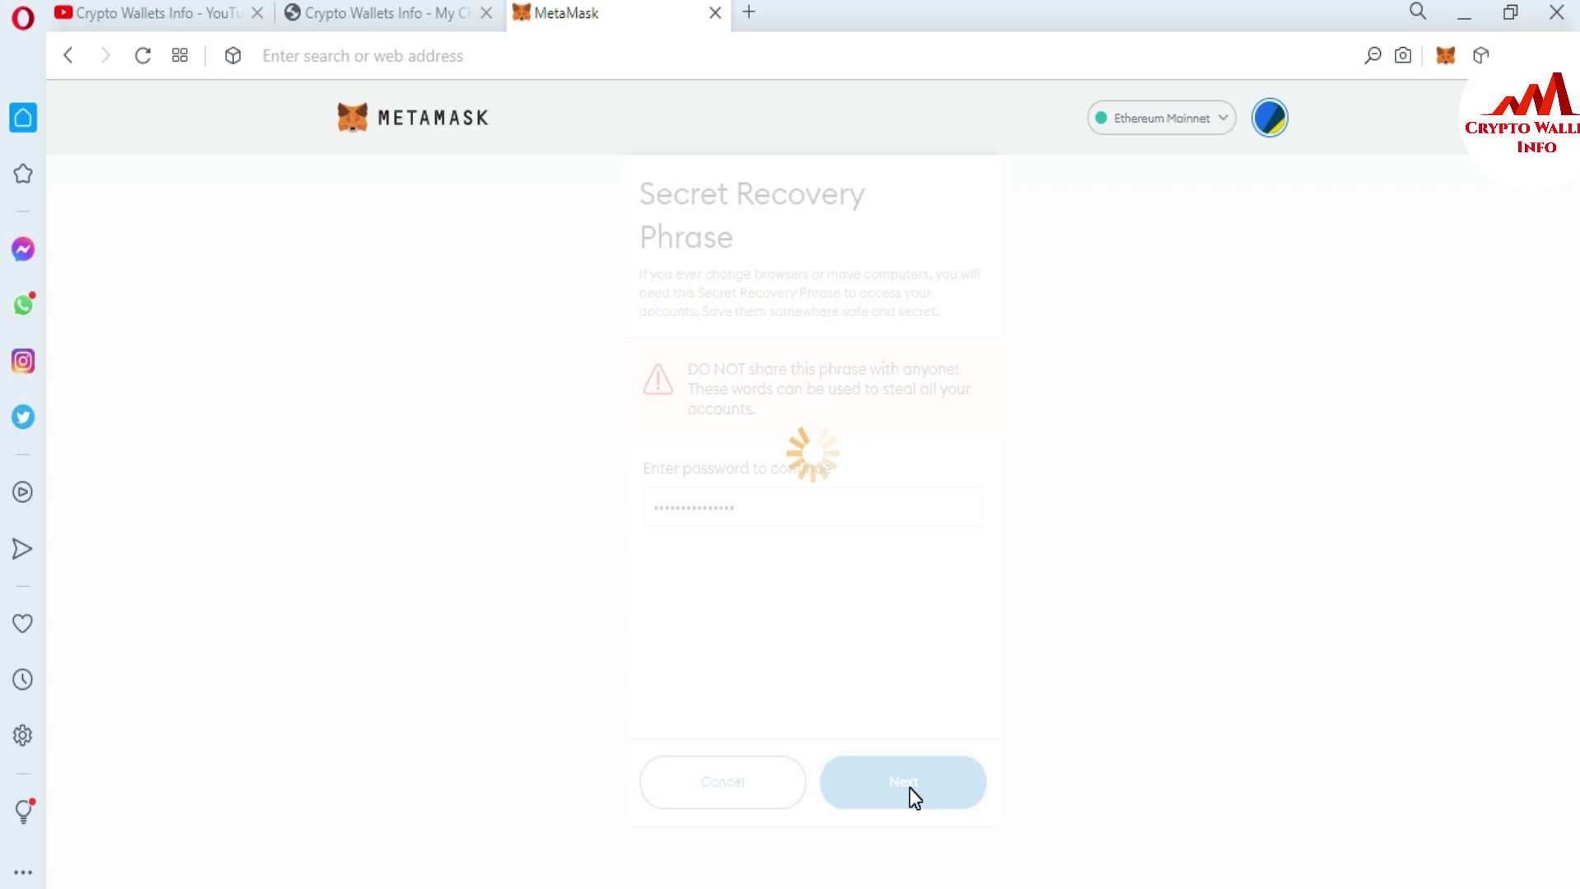
drag(731, 547, 674, 512)
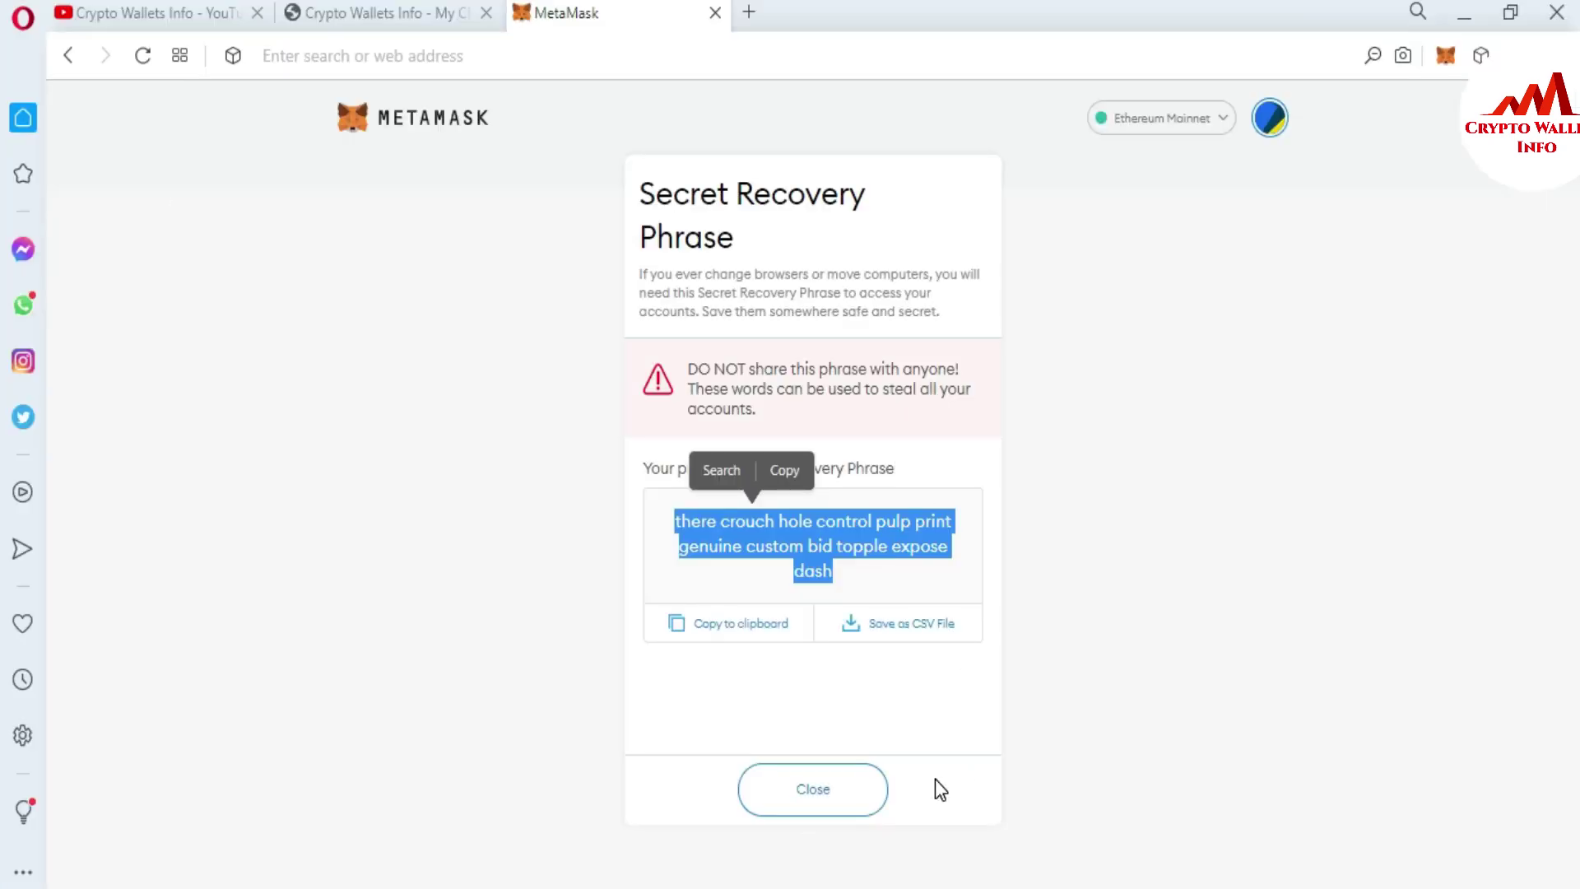
- Close the recovery phrase view and lock the wallet from the accounts menu
click(823, 788)
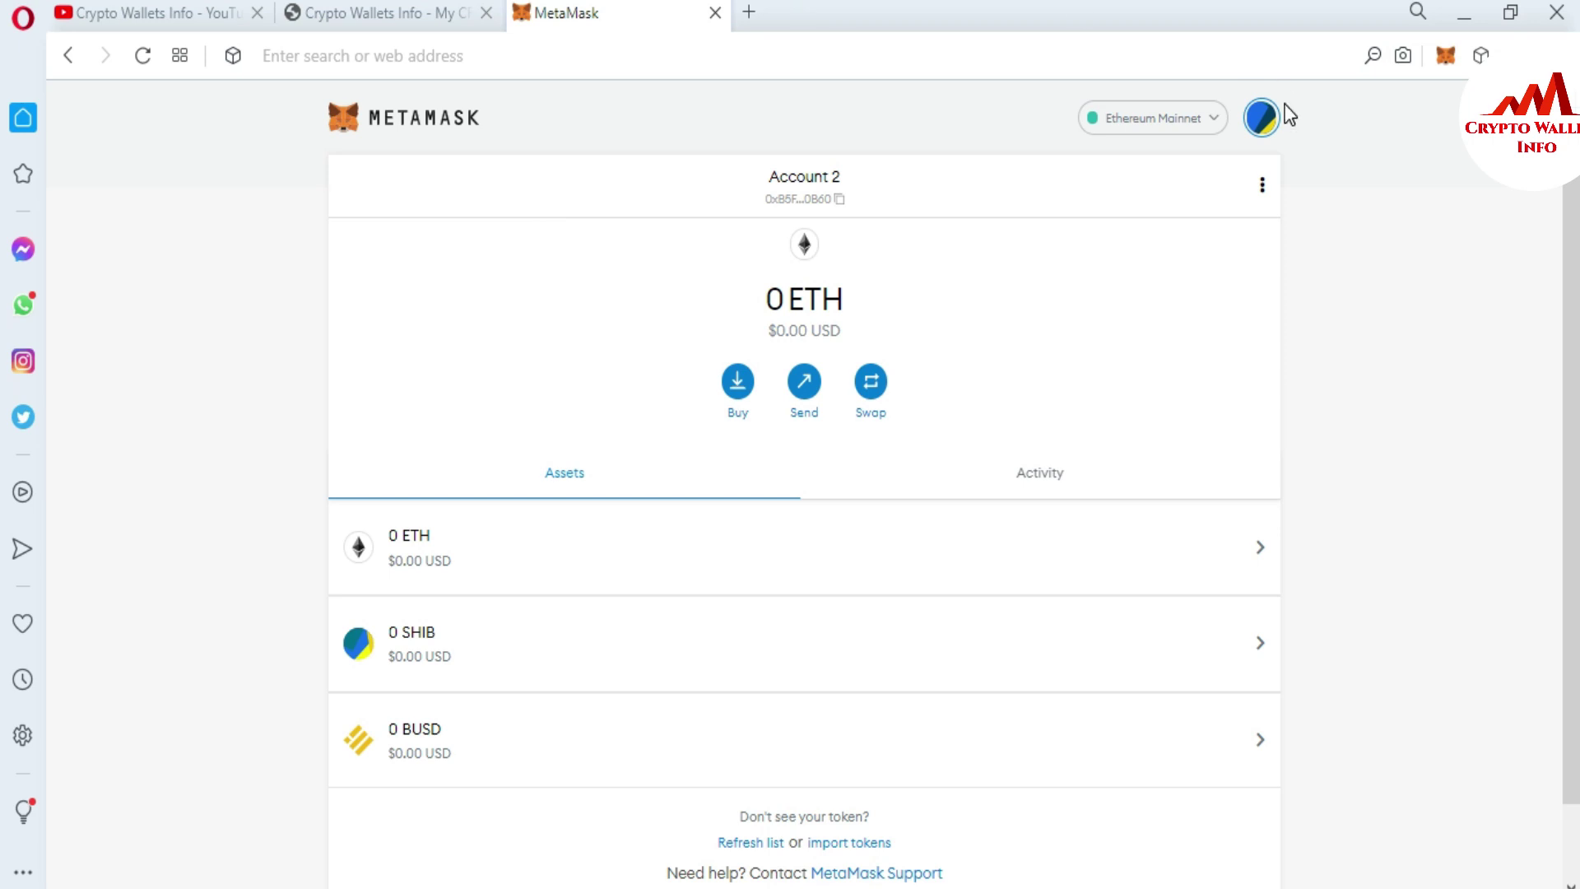
click(1259, 122)
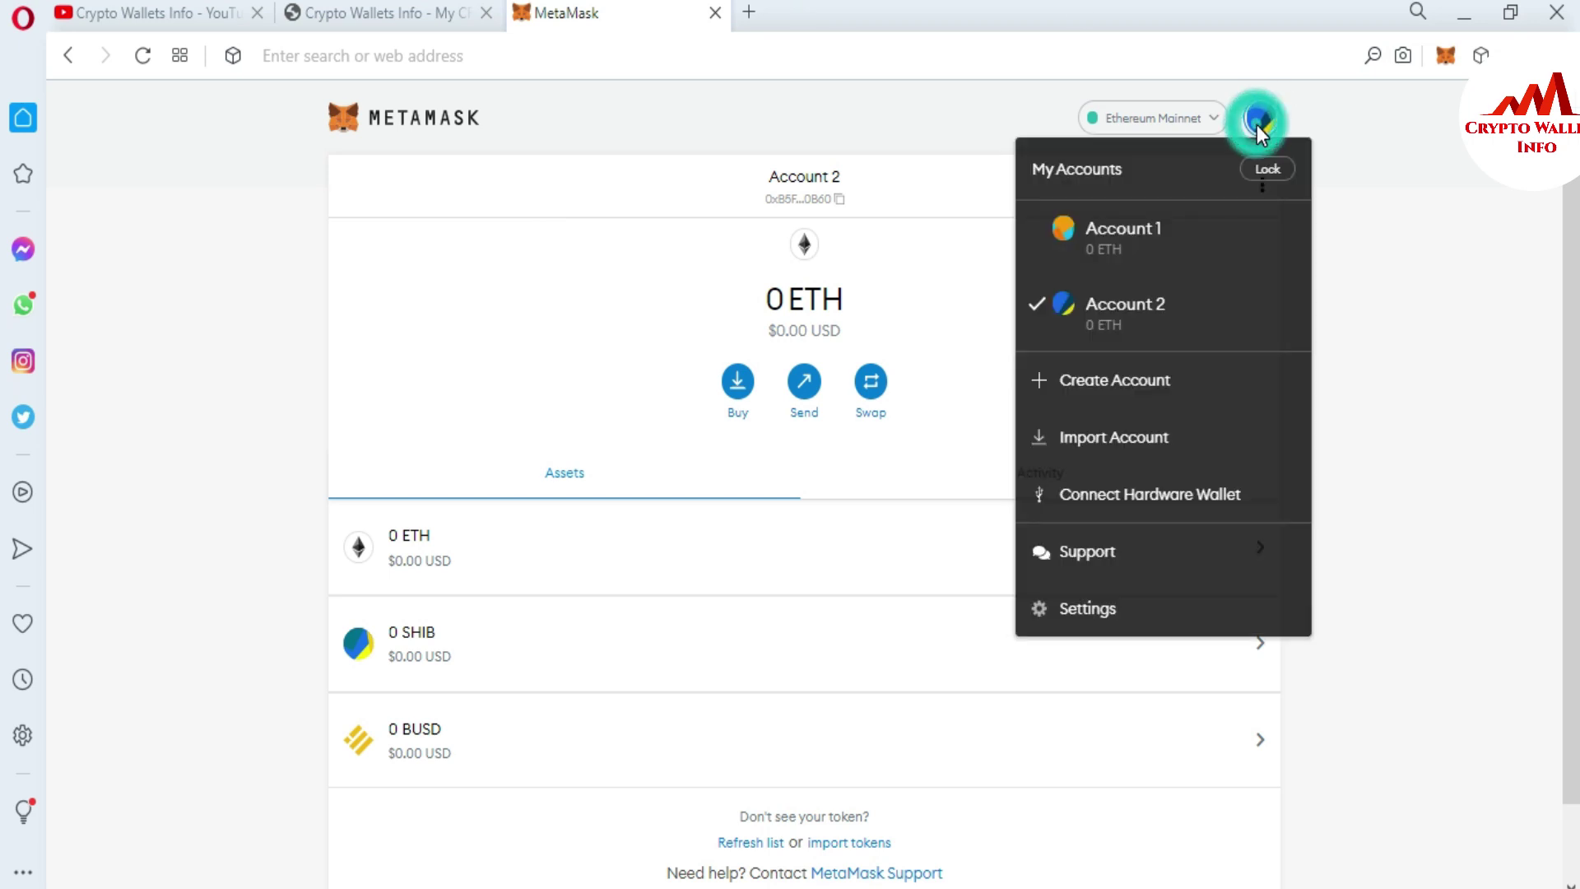
click(1267, 171)
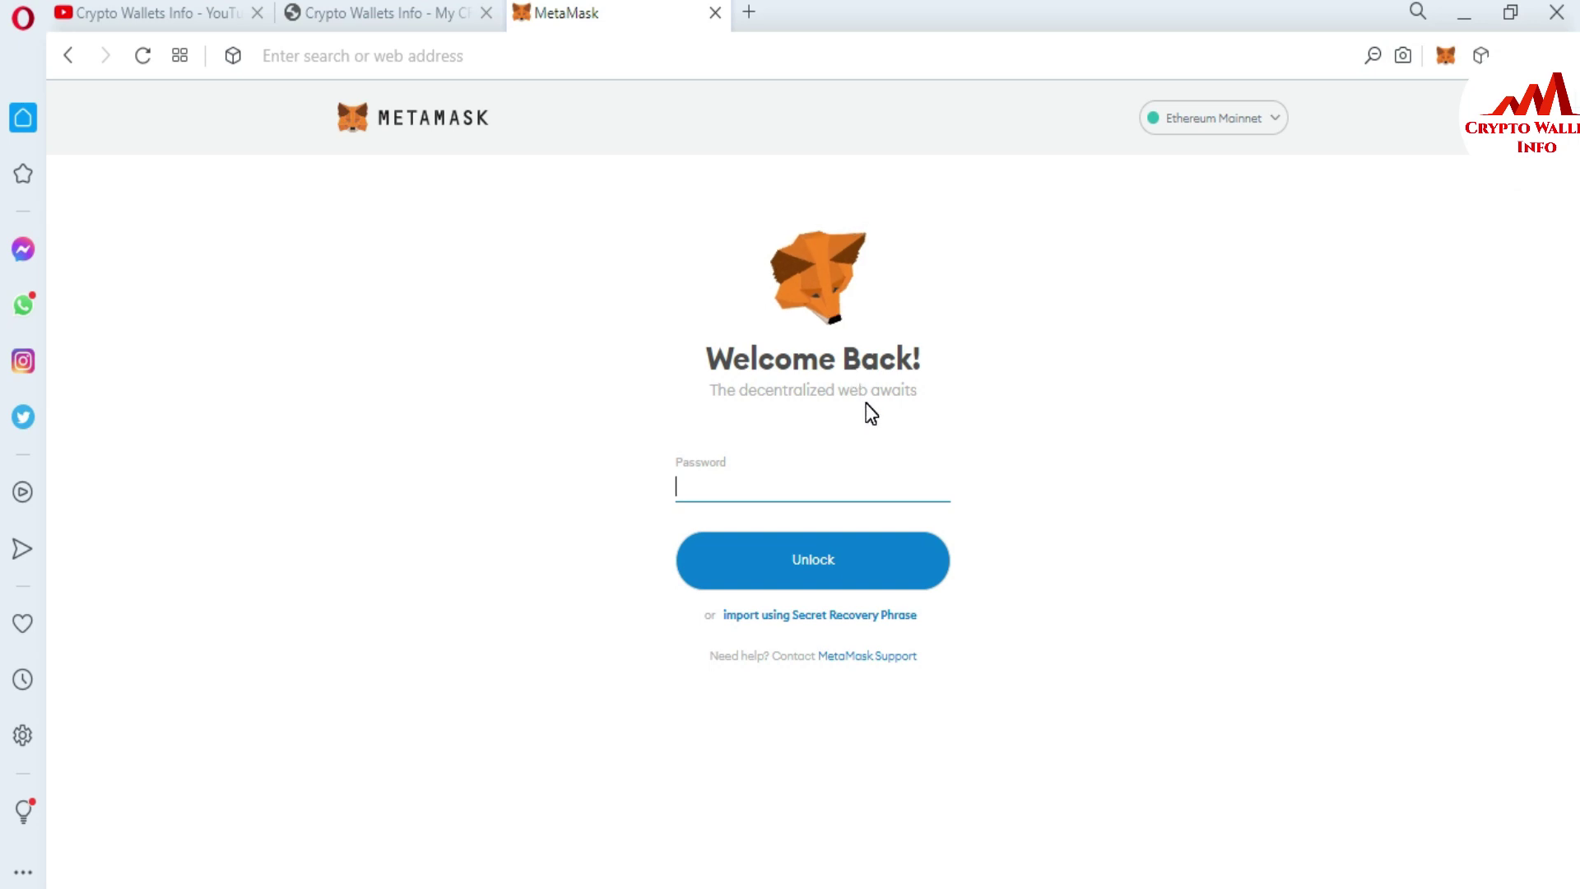
- Enter a password and try to unlock the wallet, which is rejected as incorrect
click(704, 475)
text(****************)
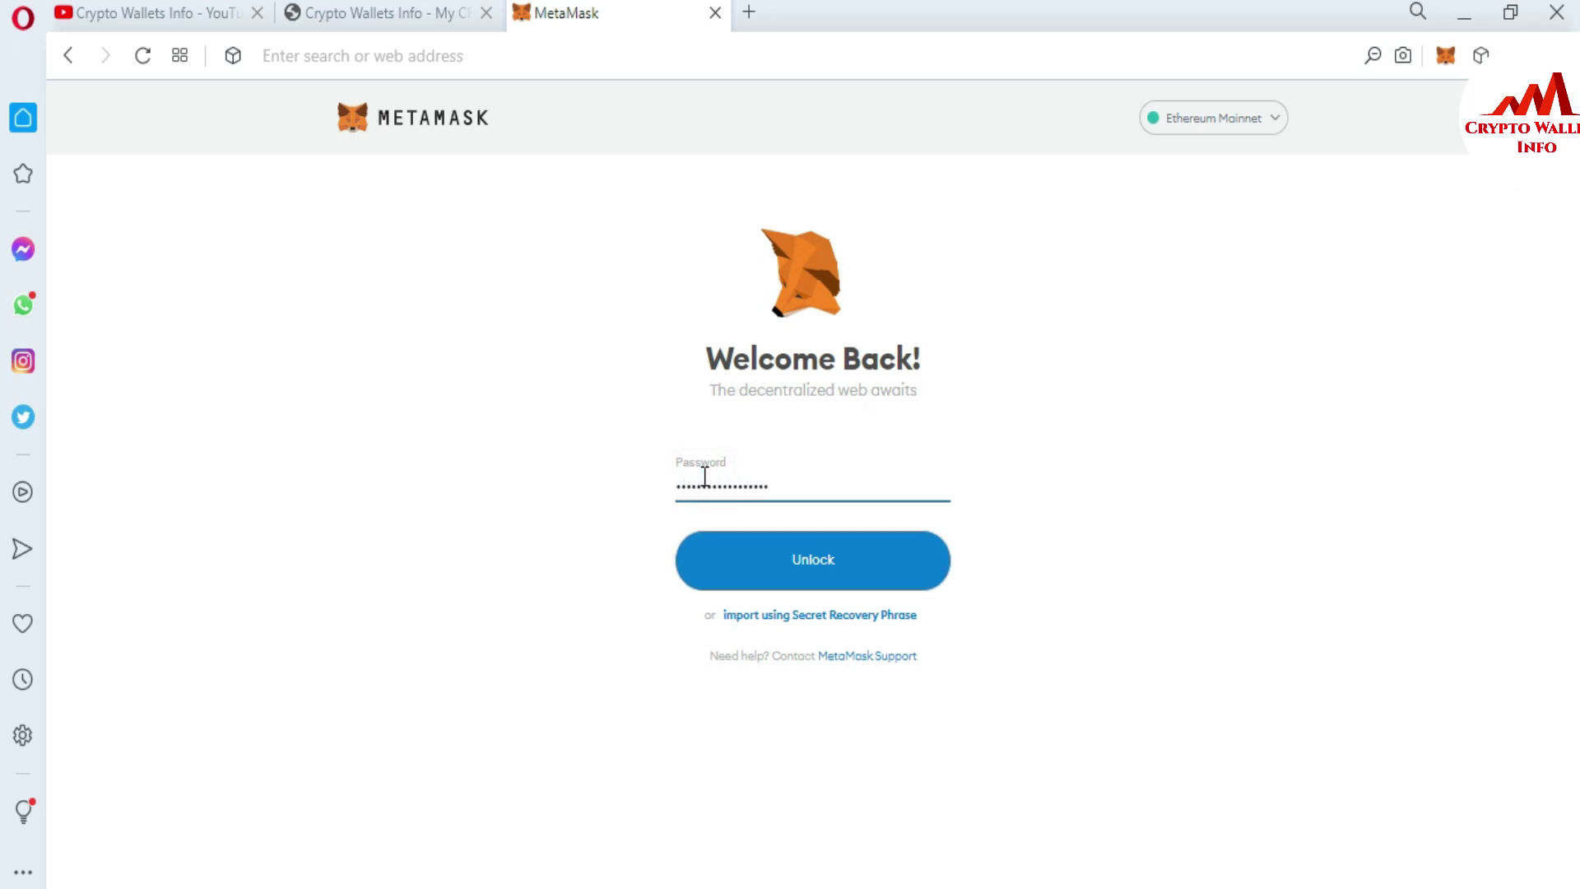
click(826, 572)
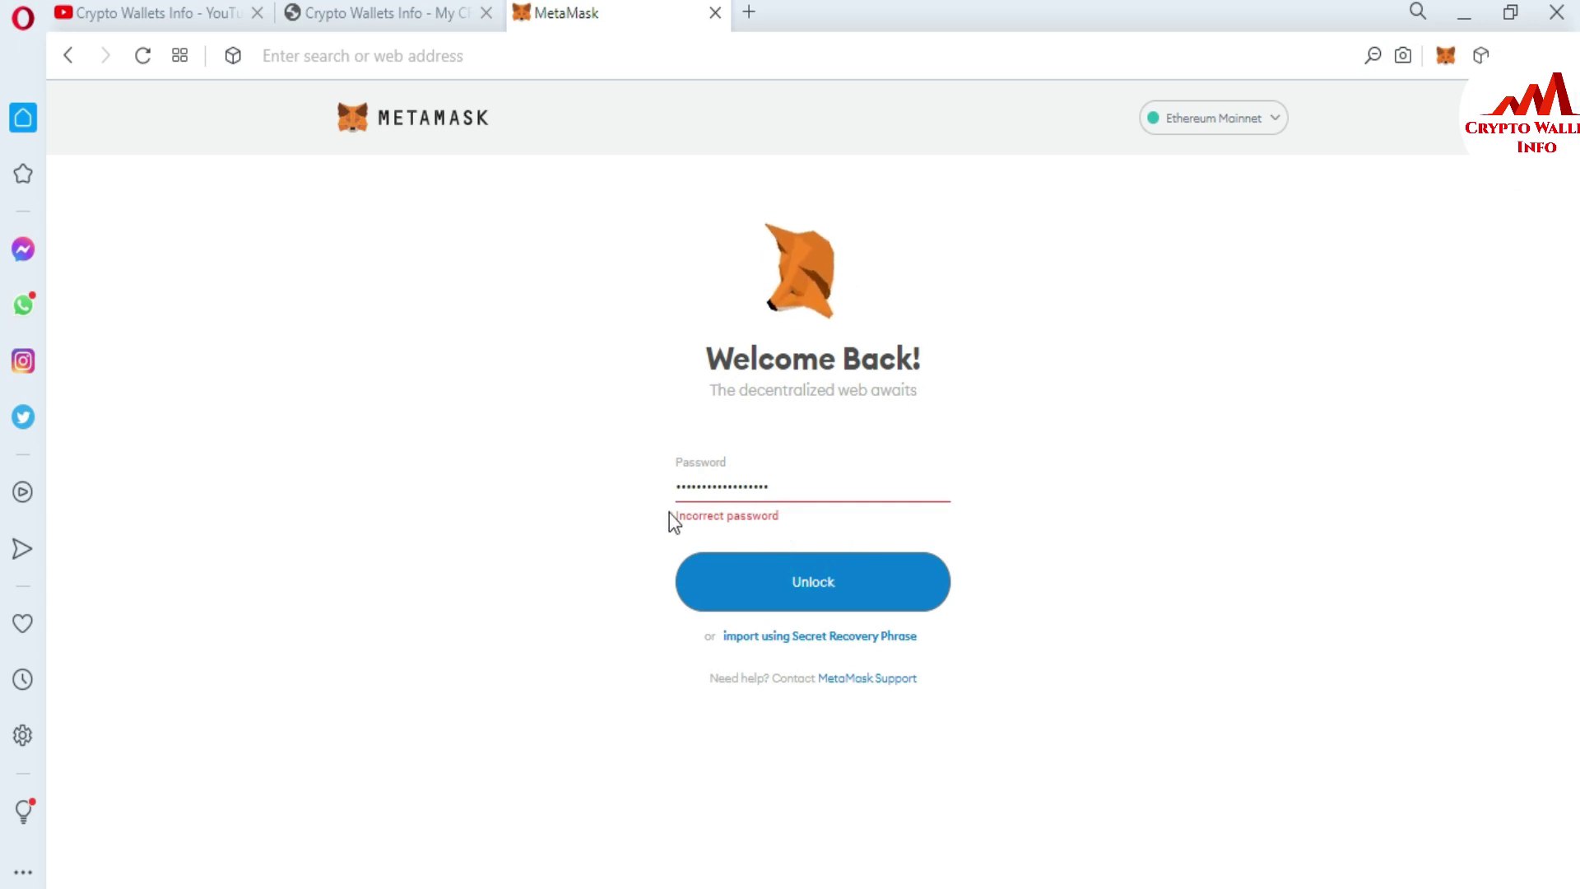
- Select the masked password and error text, then go to restoring from the Secret Recovery Phrase
mouse_move(674, 512)
mouse_down()
mouse_move(778, 520)
mouse_move(664, 519)
mouse_up()
click(779, 520)
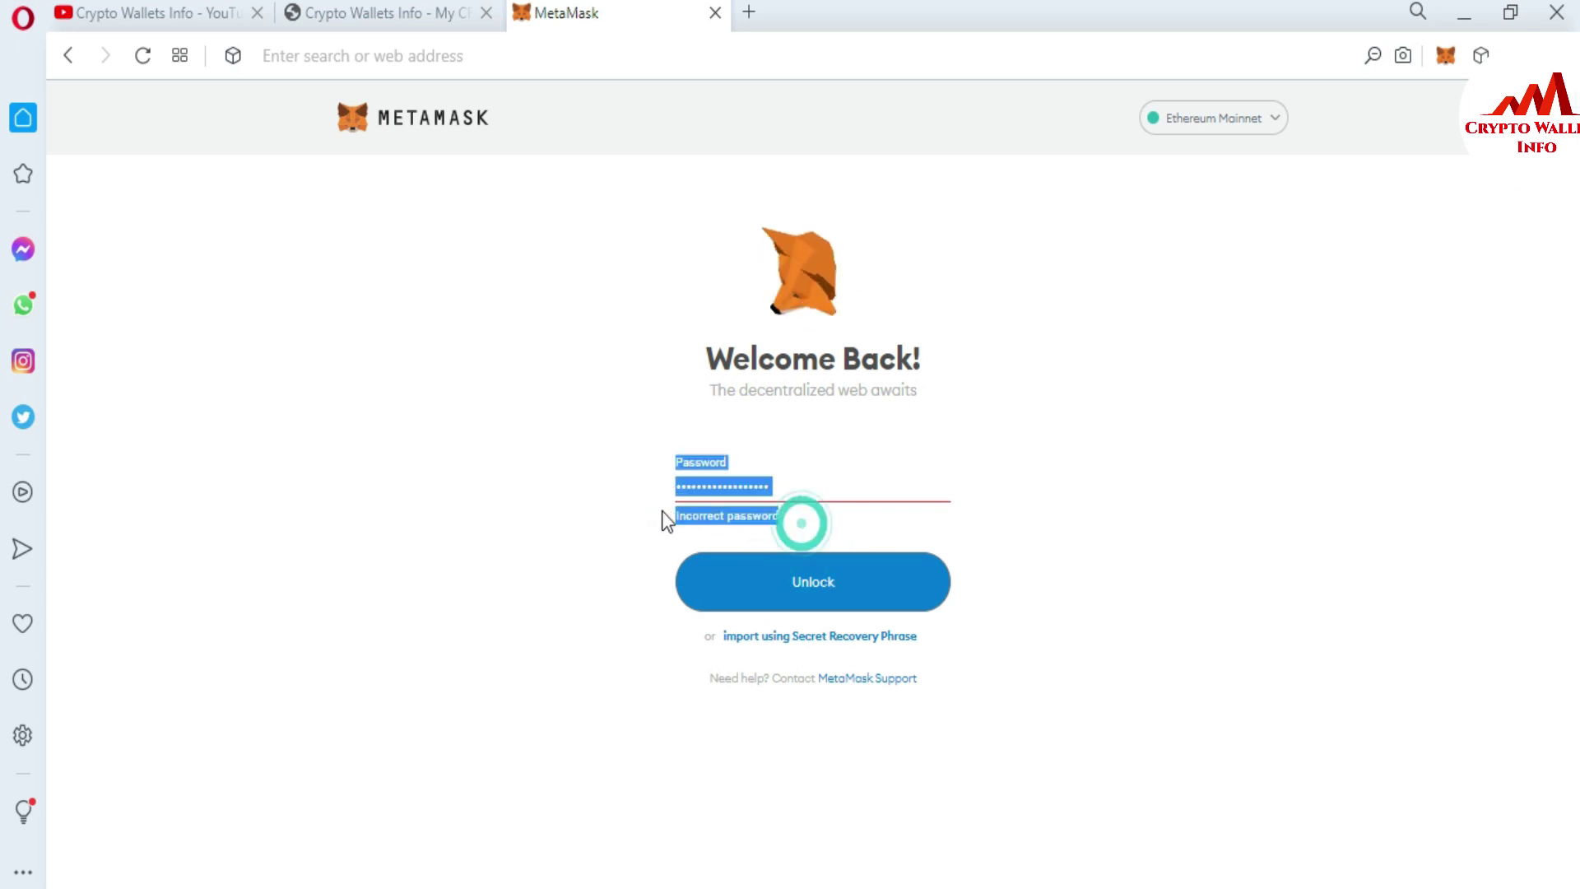
click(790, 483)
drag(791, 483, 680, 482)
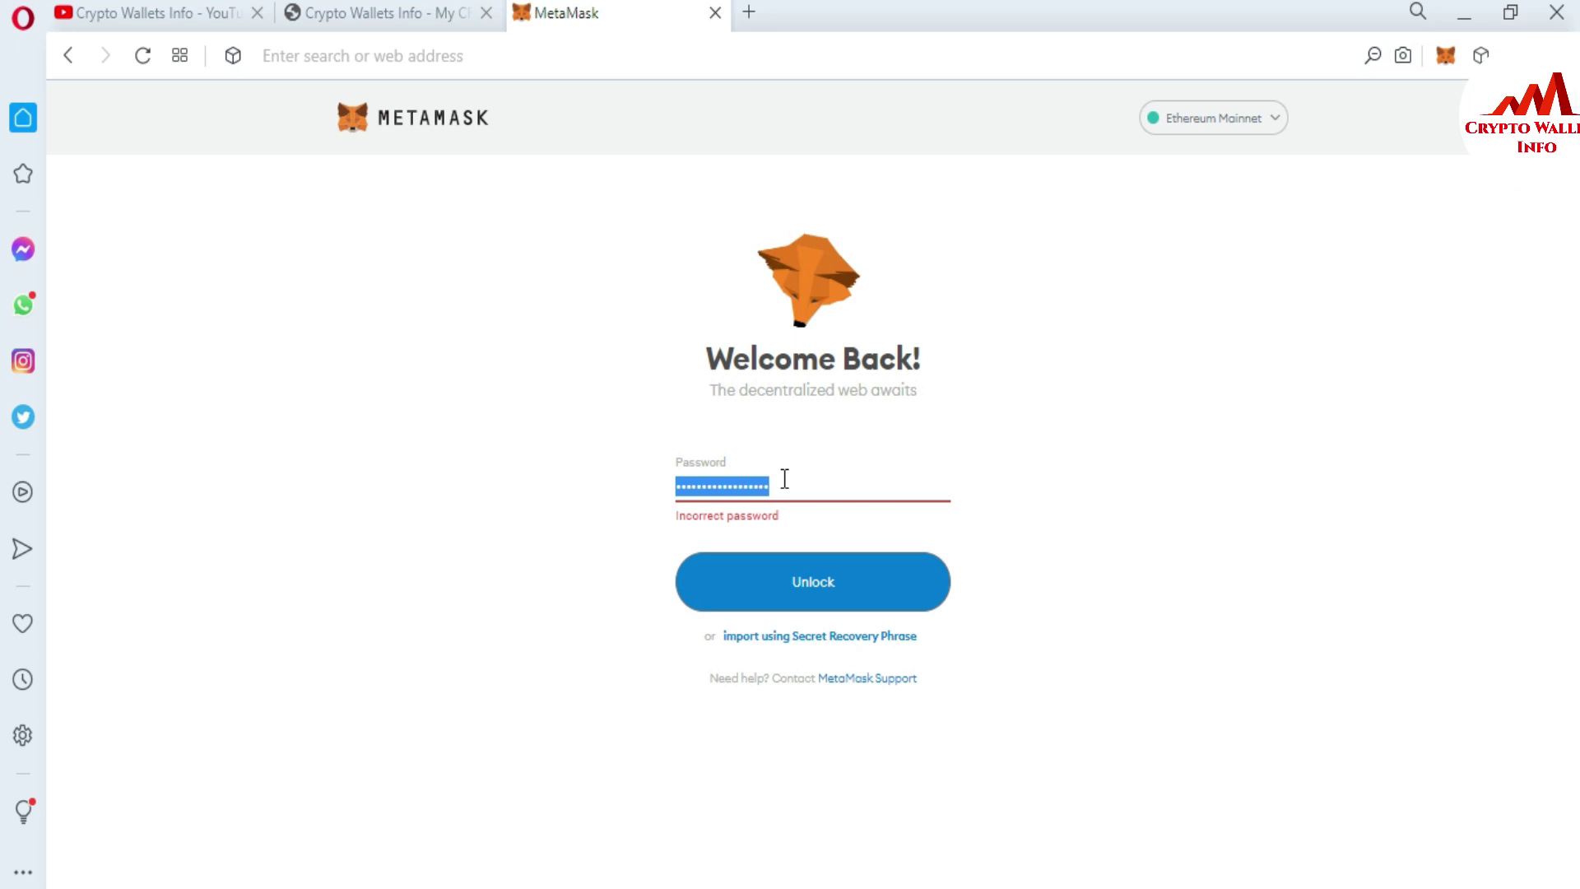
click(1068, 418)
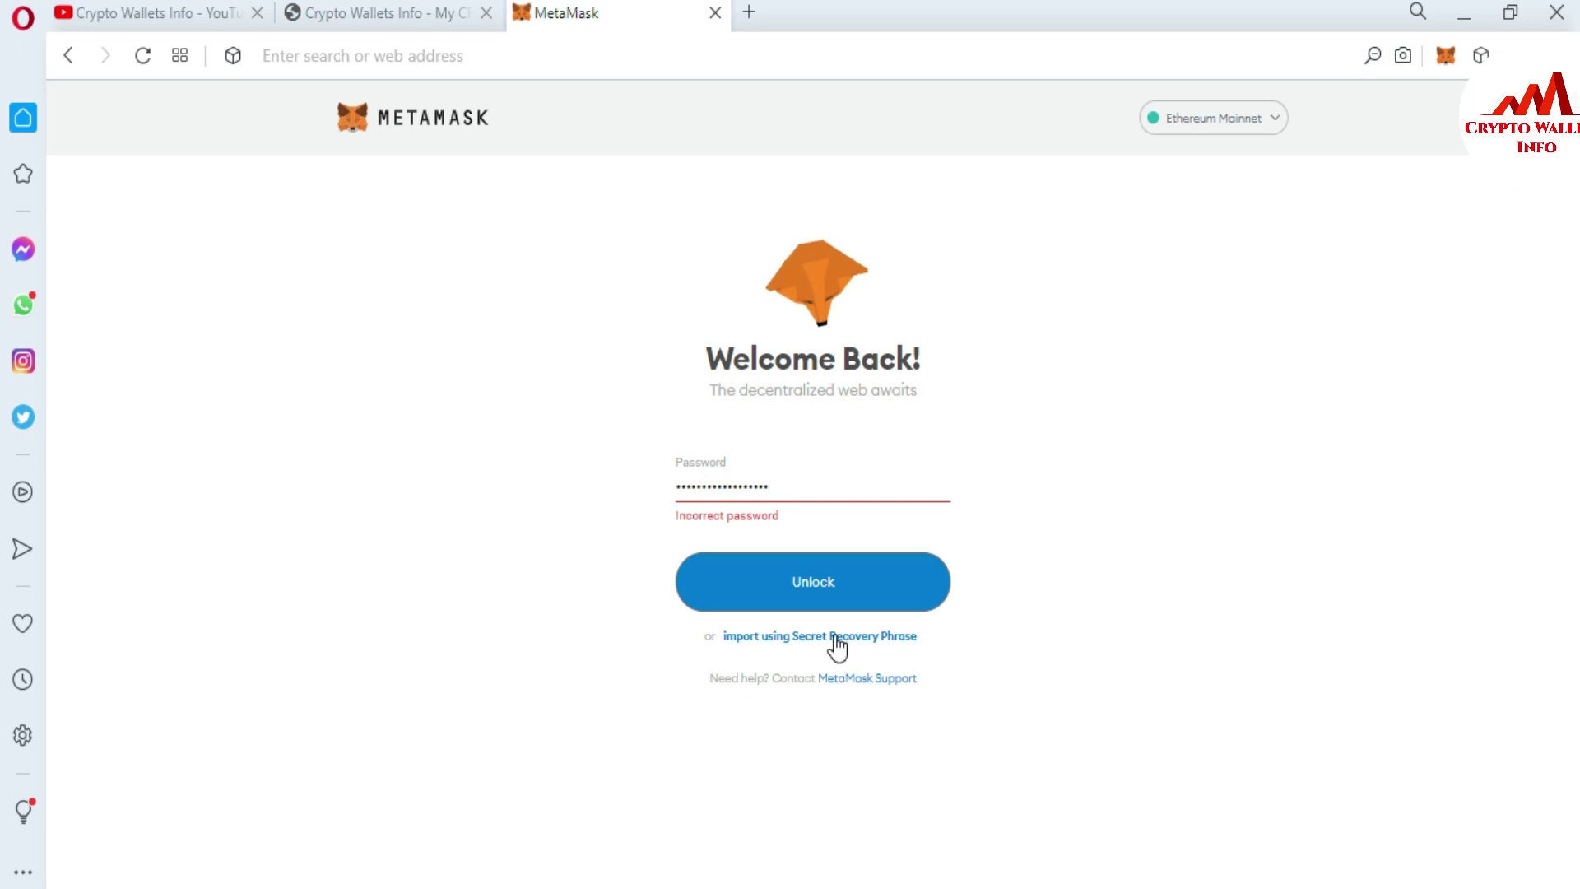
click(834, 635)
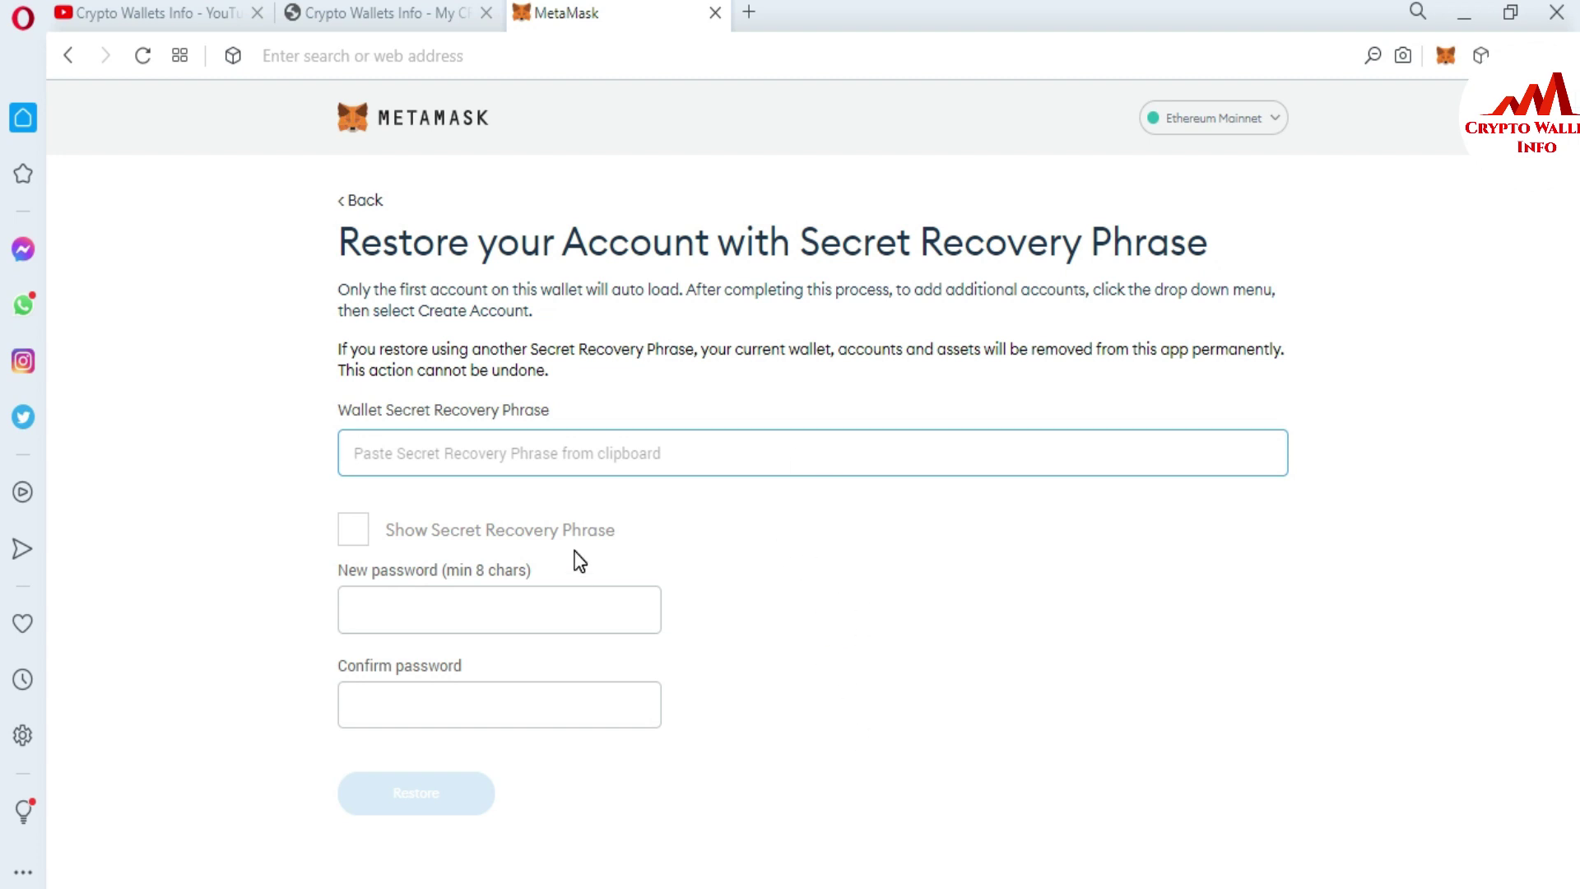
- Focus the Secret Recovery Phrase field and switch to the Notepad file holding the phrase
click(463, 445)
key(alt+Tab)
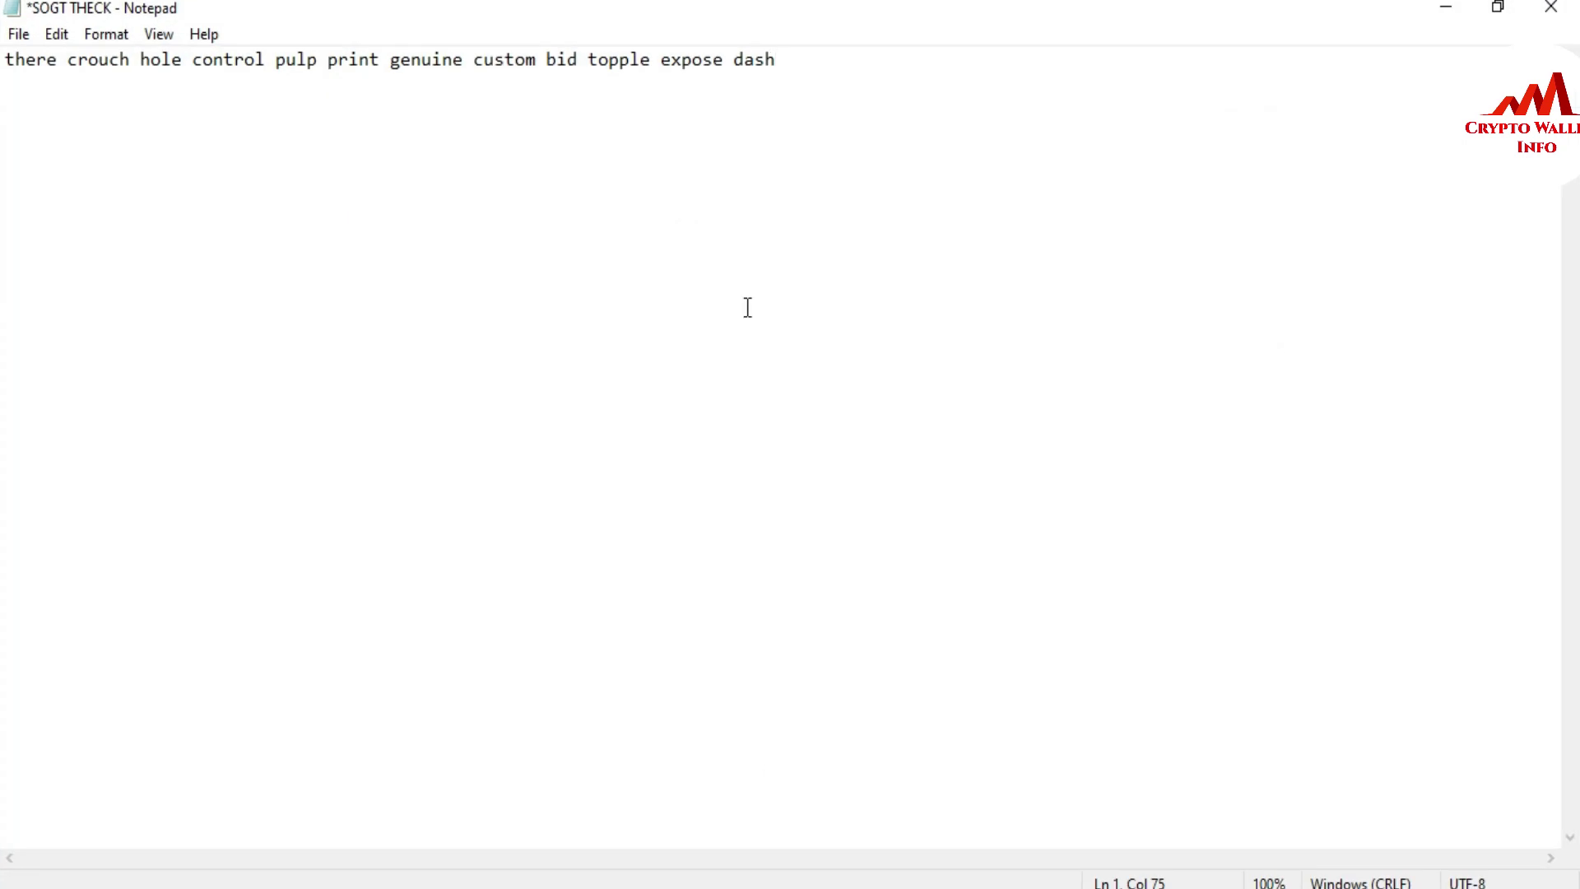
- Copy the saved phrase from Notepad and paste it into the Secret Recovery Phrase field
key(ctrl+a)
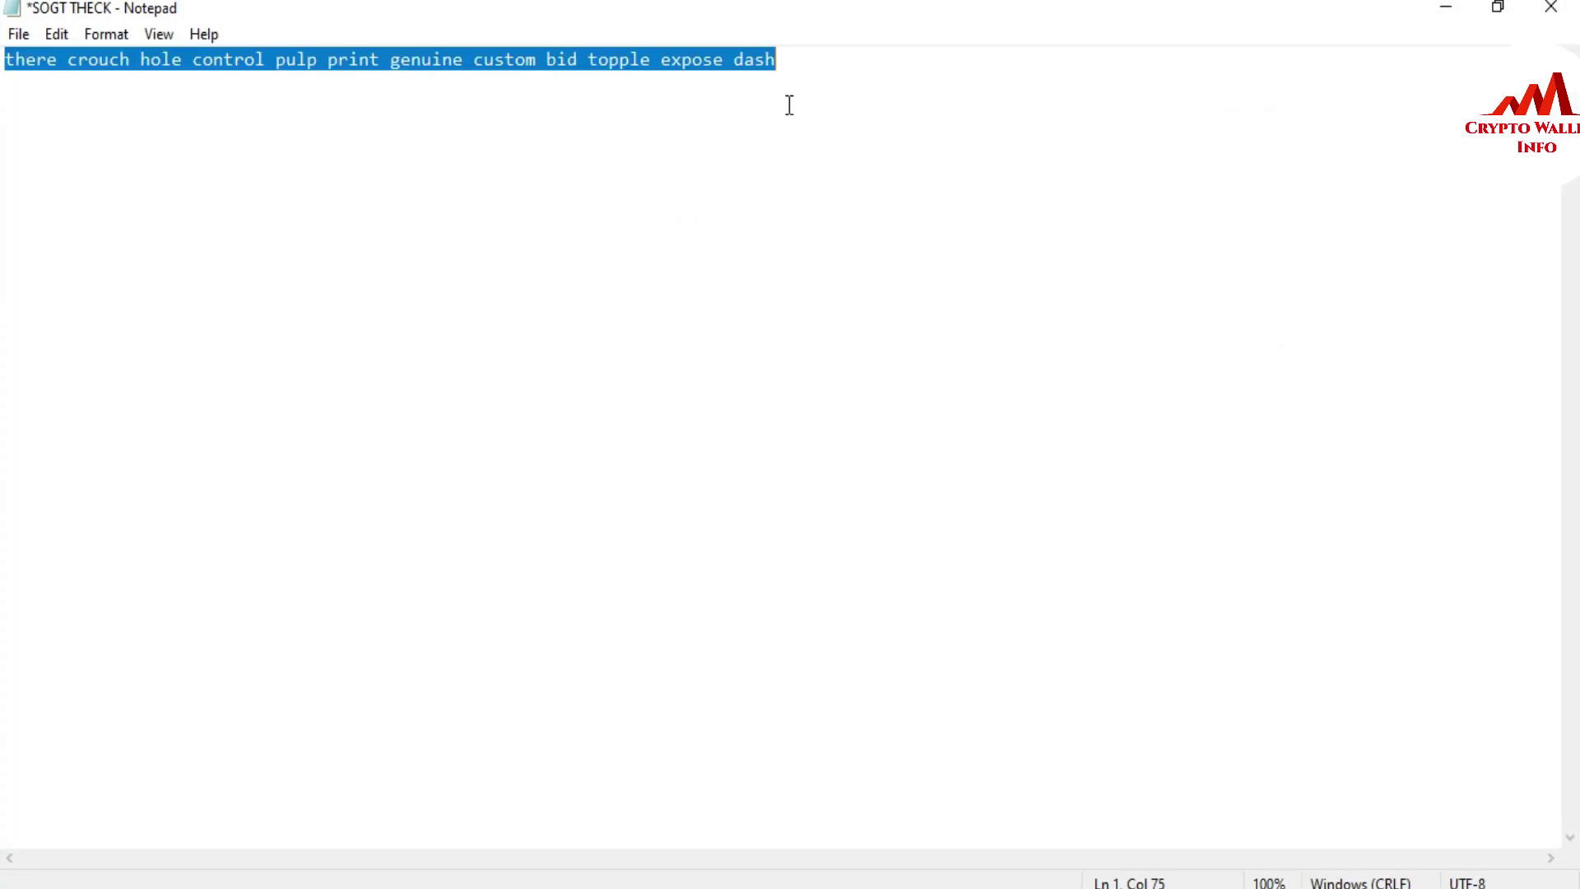
click(1444, 10)
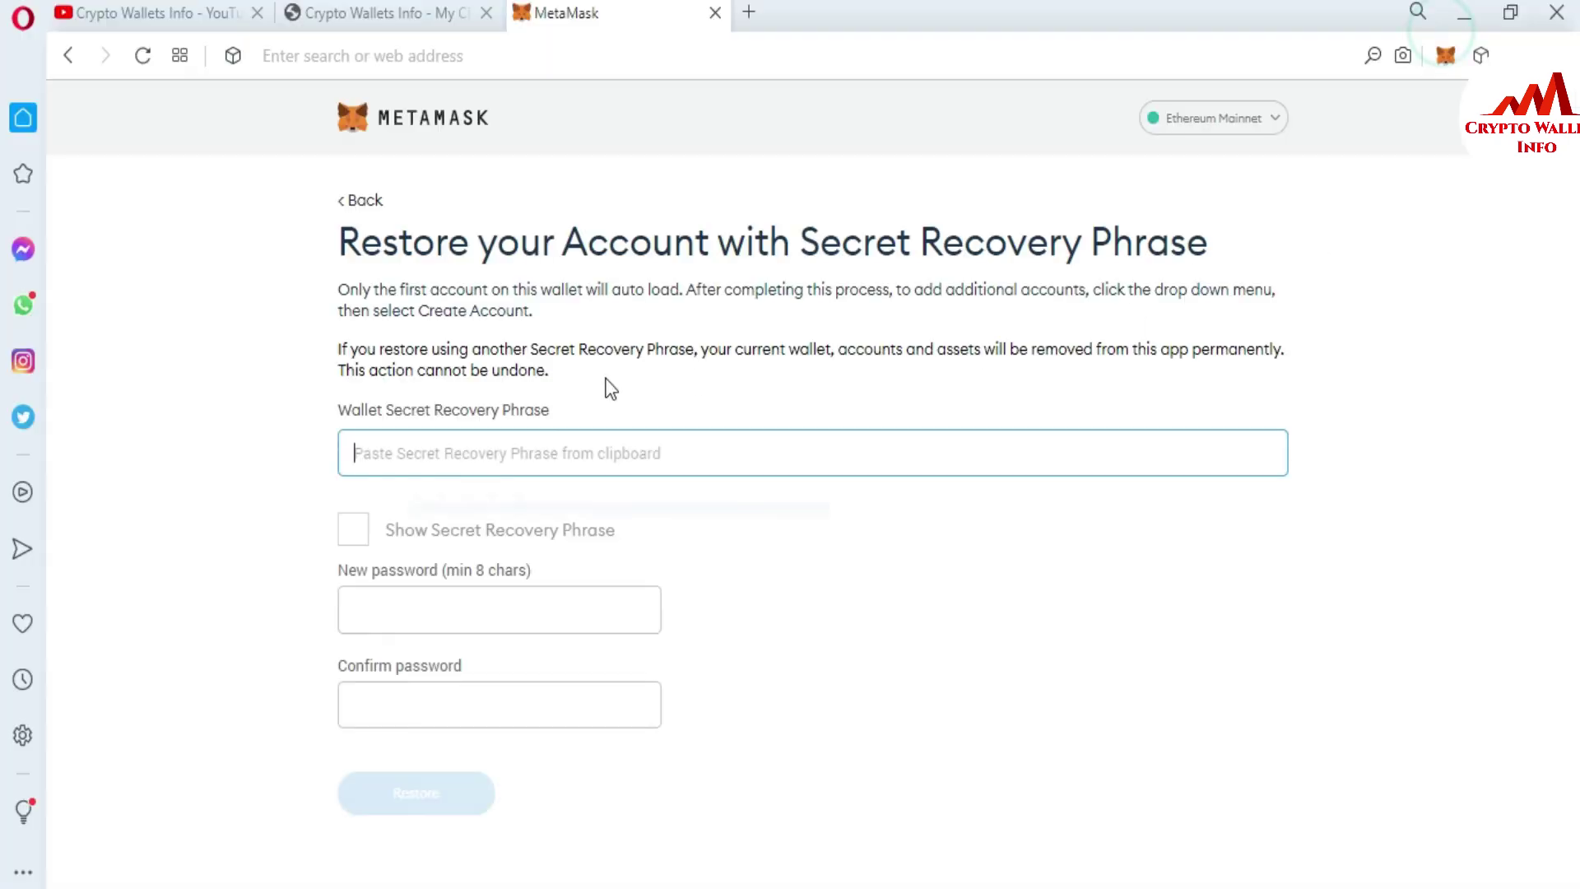
key(ctrl+v)
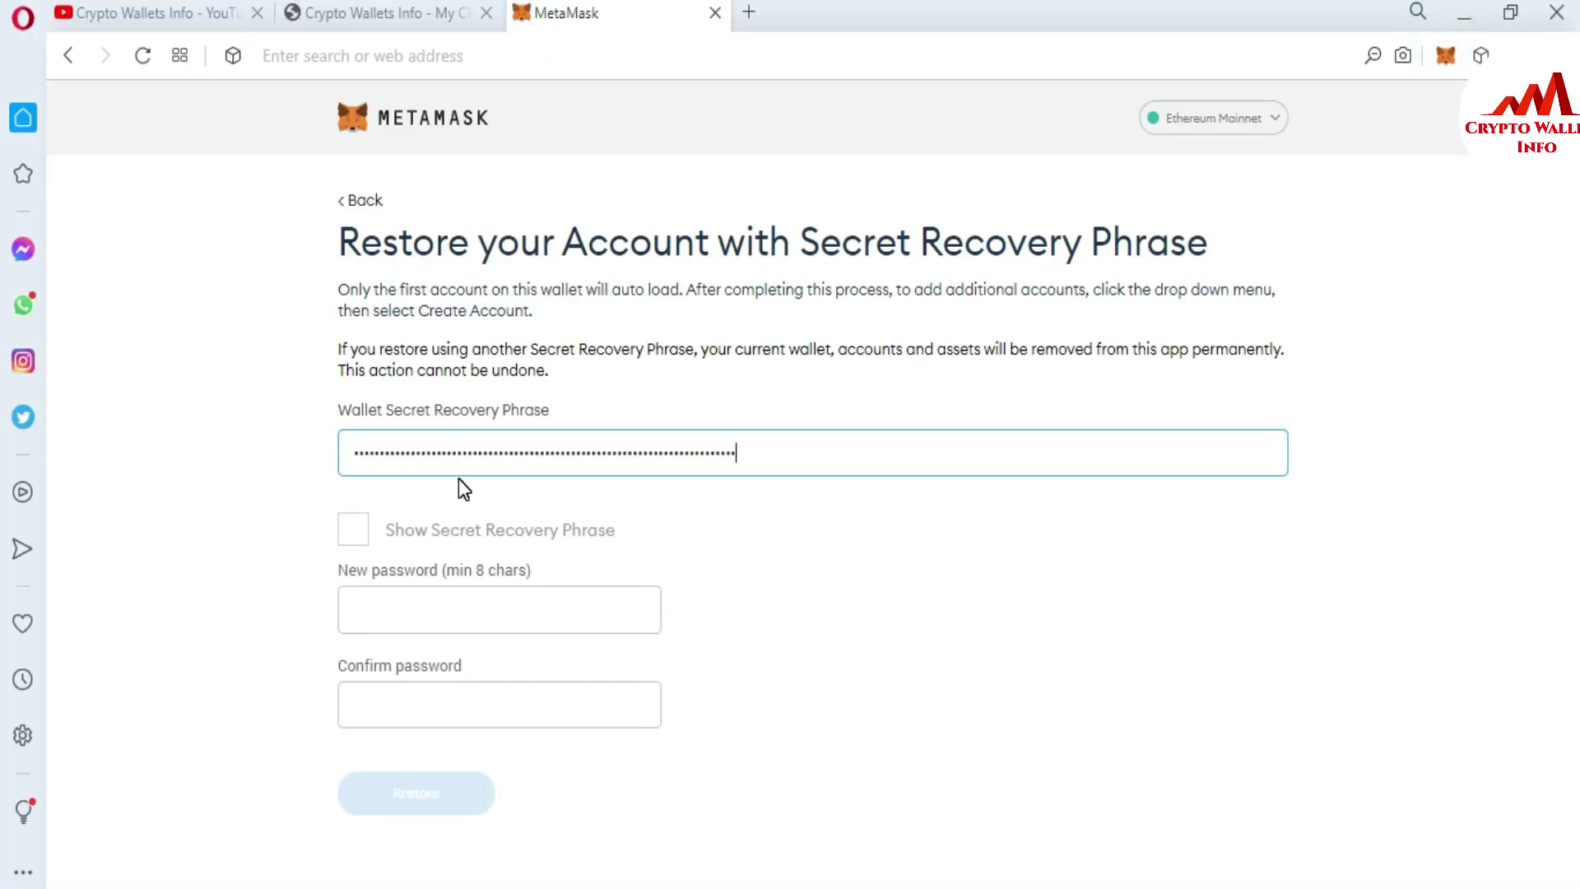
- Briefly show the pasted phrase to verify it, then mask it again
click(377, 527)
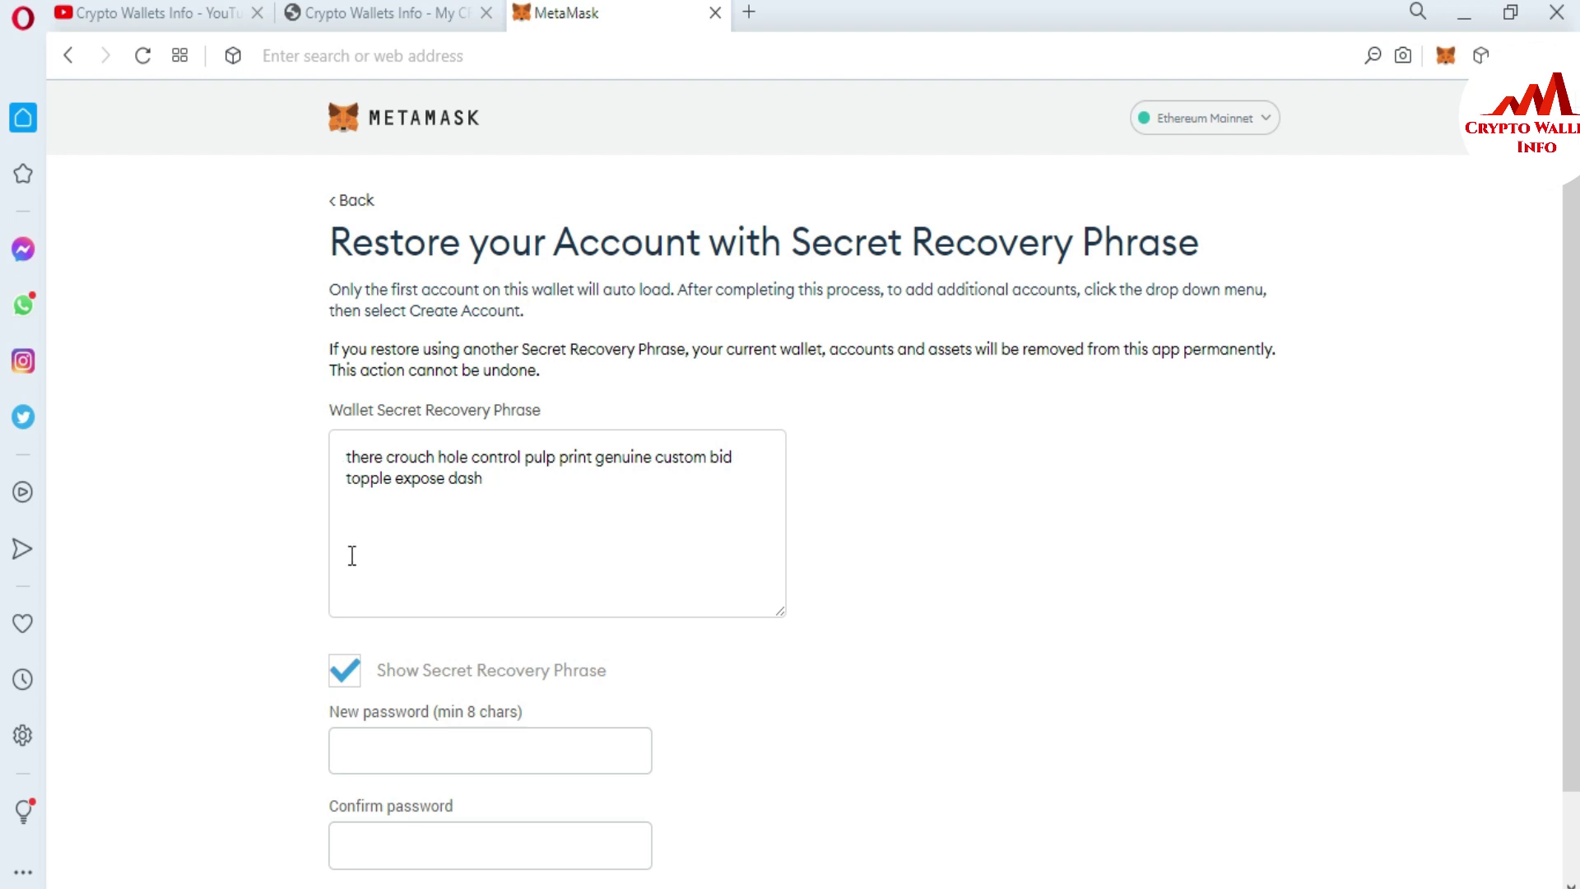
drag(490, 487, 337, 460)
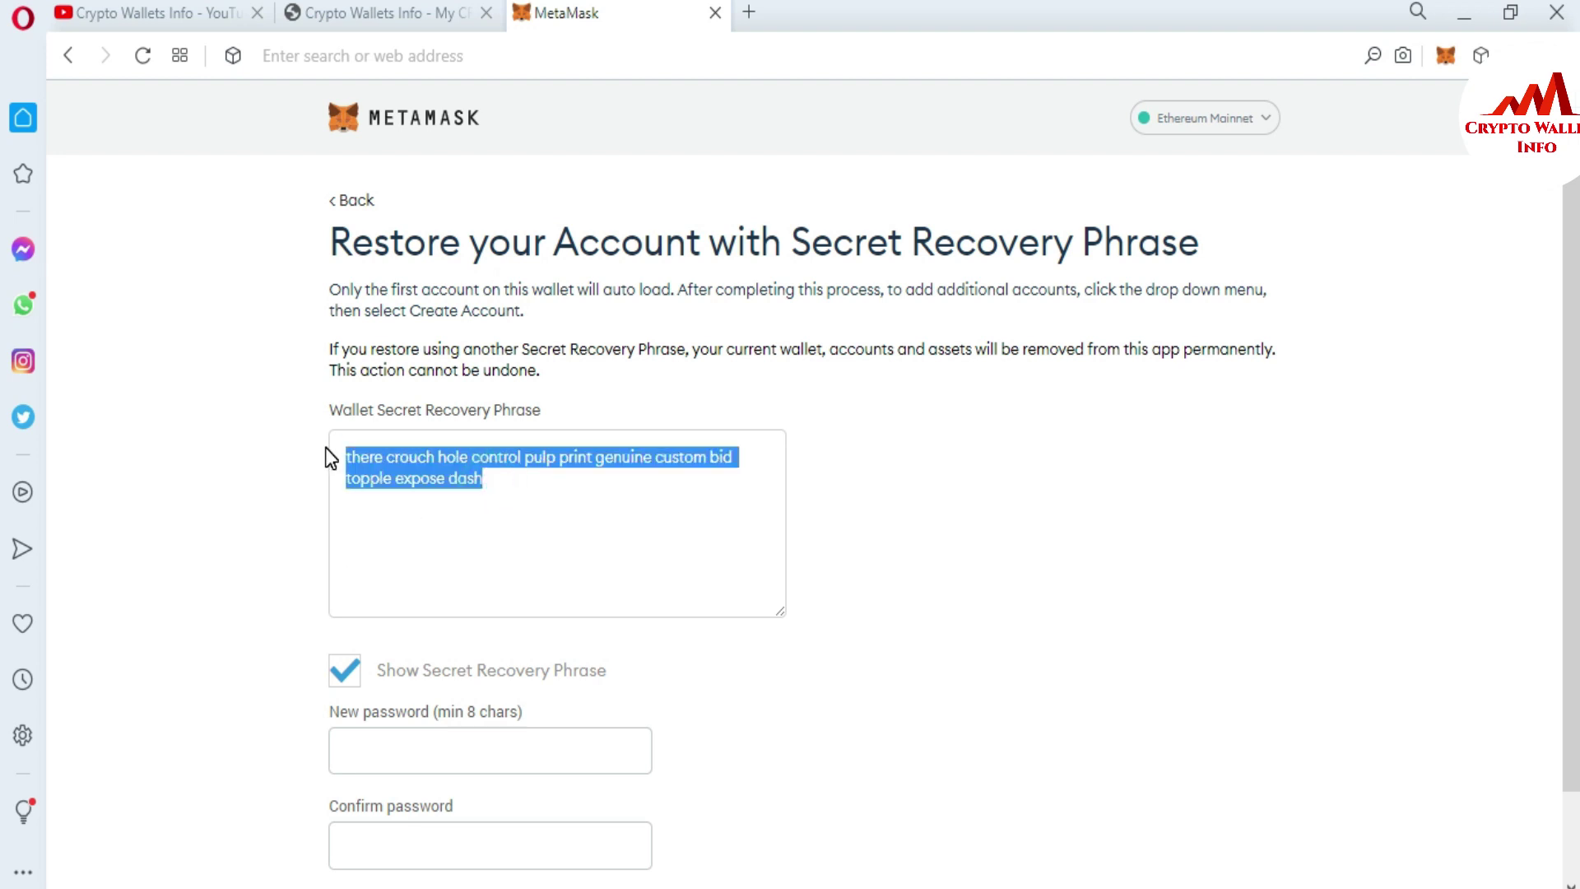
click(355, 663)
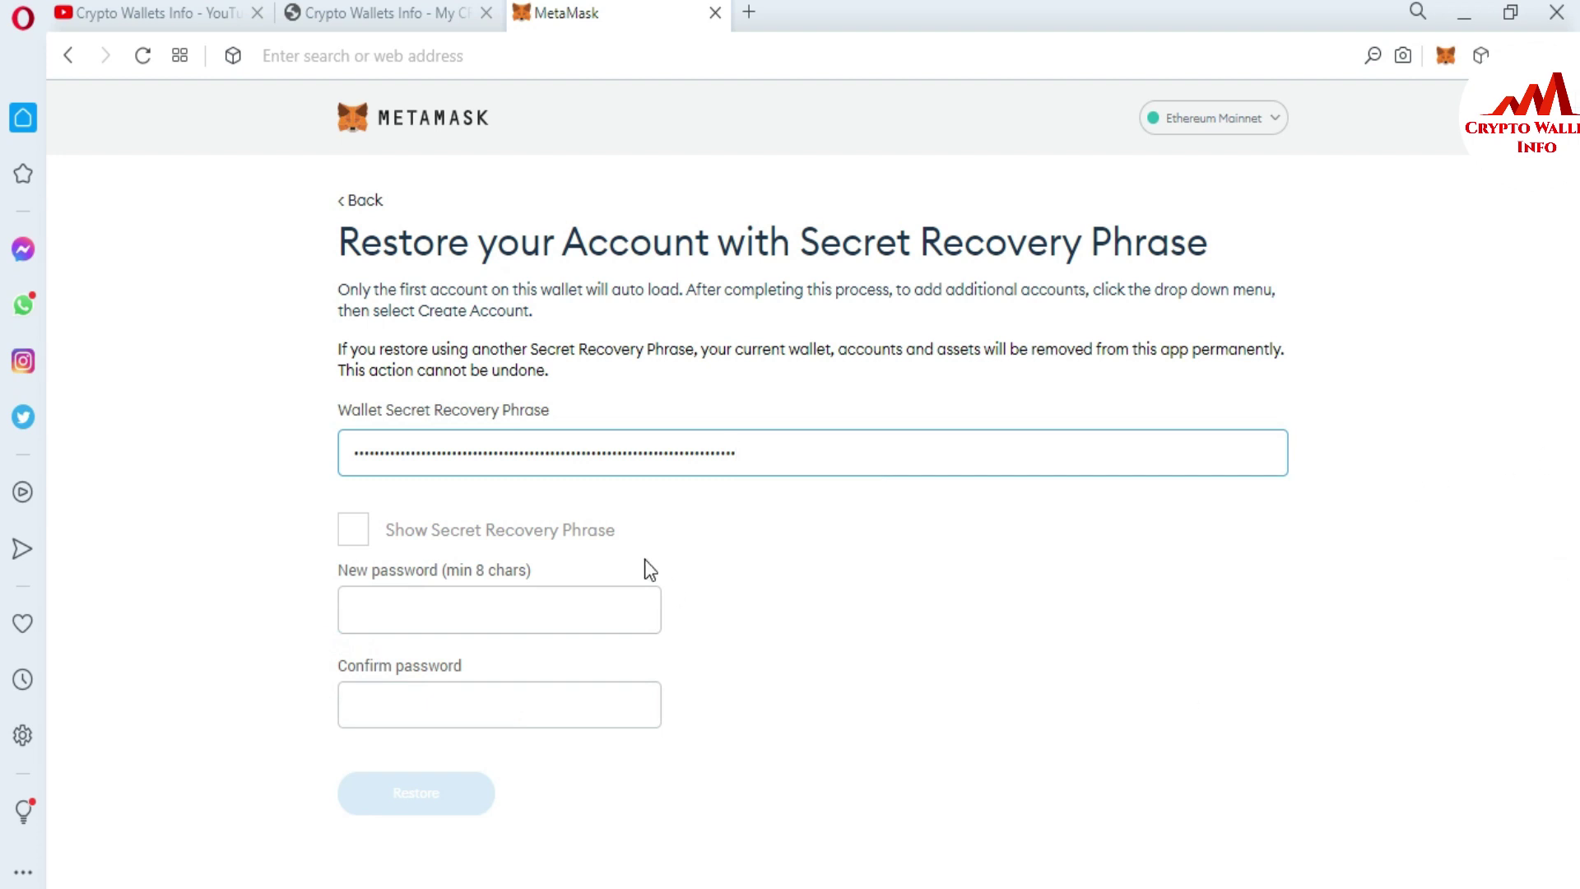
drag(328, 564, 557, 706)
drag(552, 576, 589, 582)
click(724, 595)
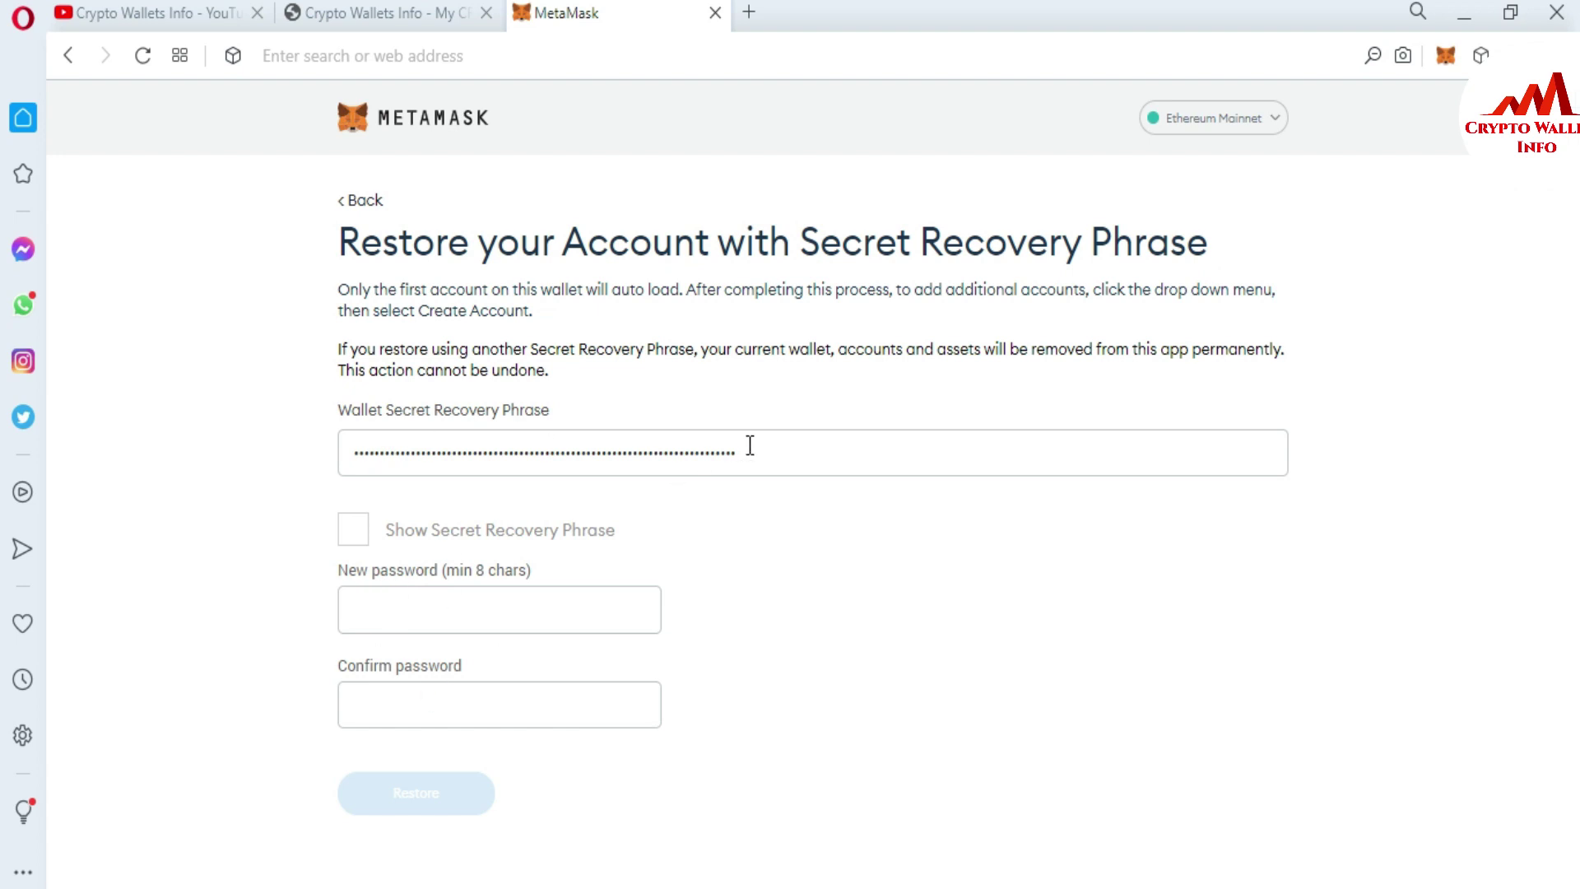
click(389, 610)
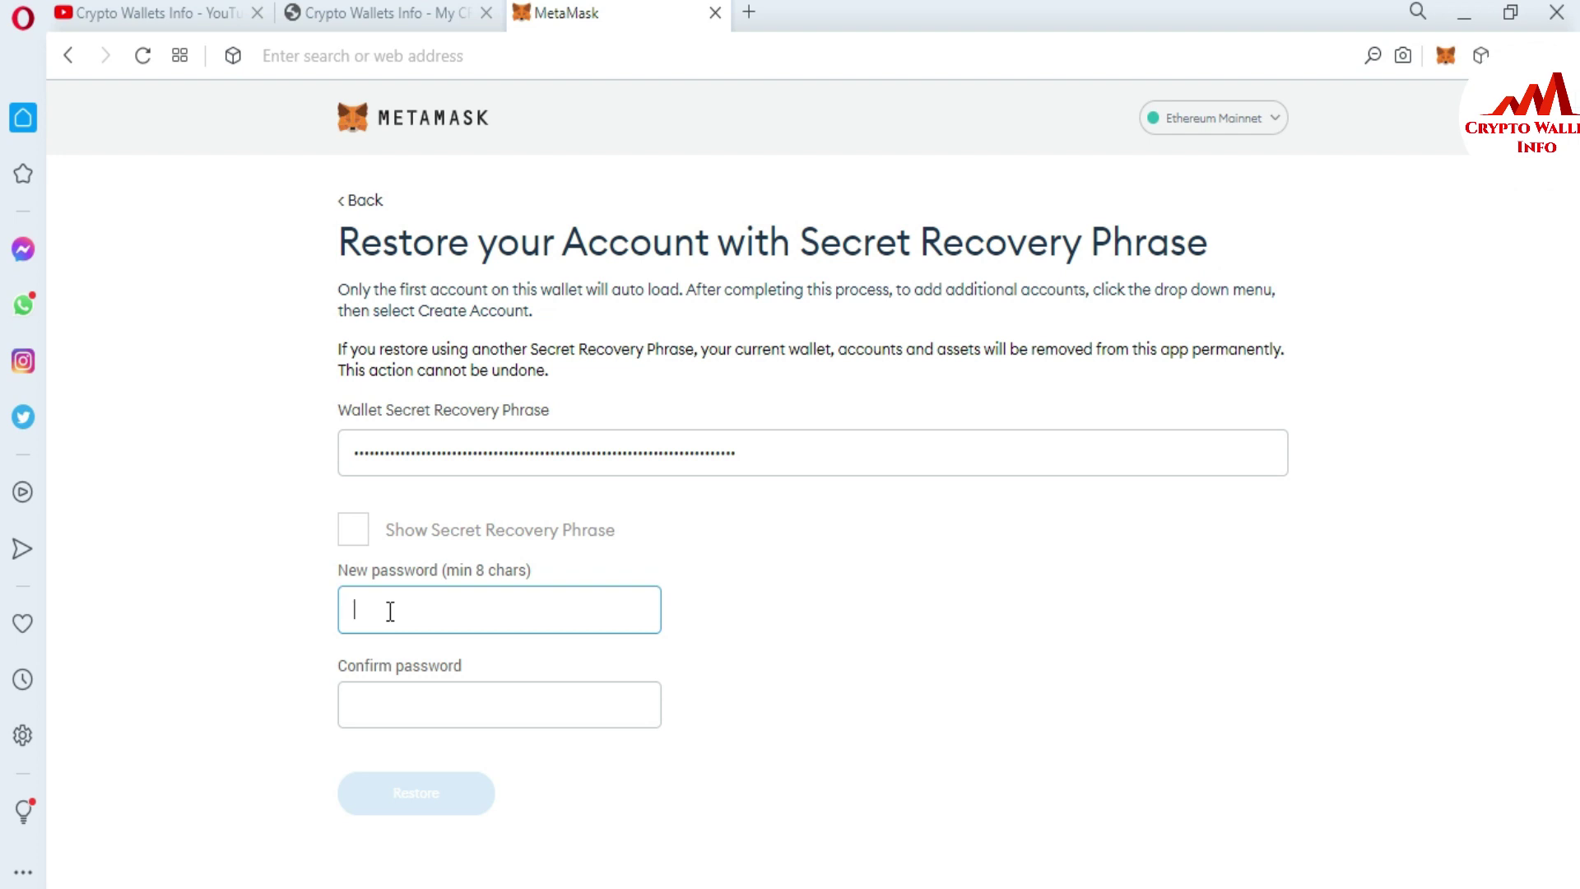
- Enter a new wallet password, confirm it, and restore the wallet to Account 1
text(aabcde)
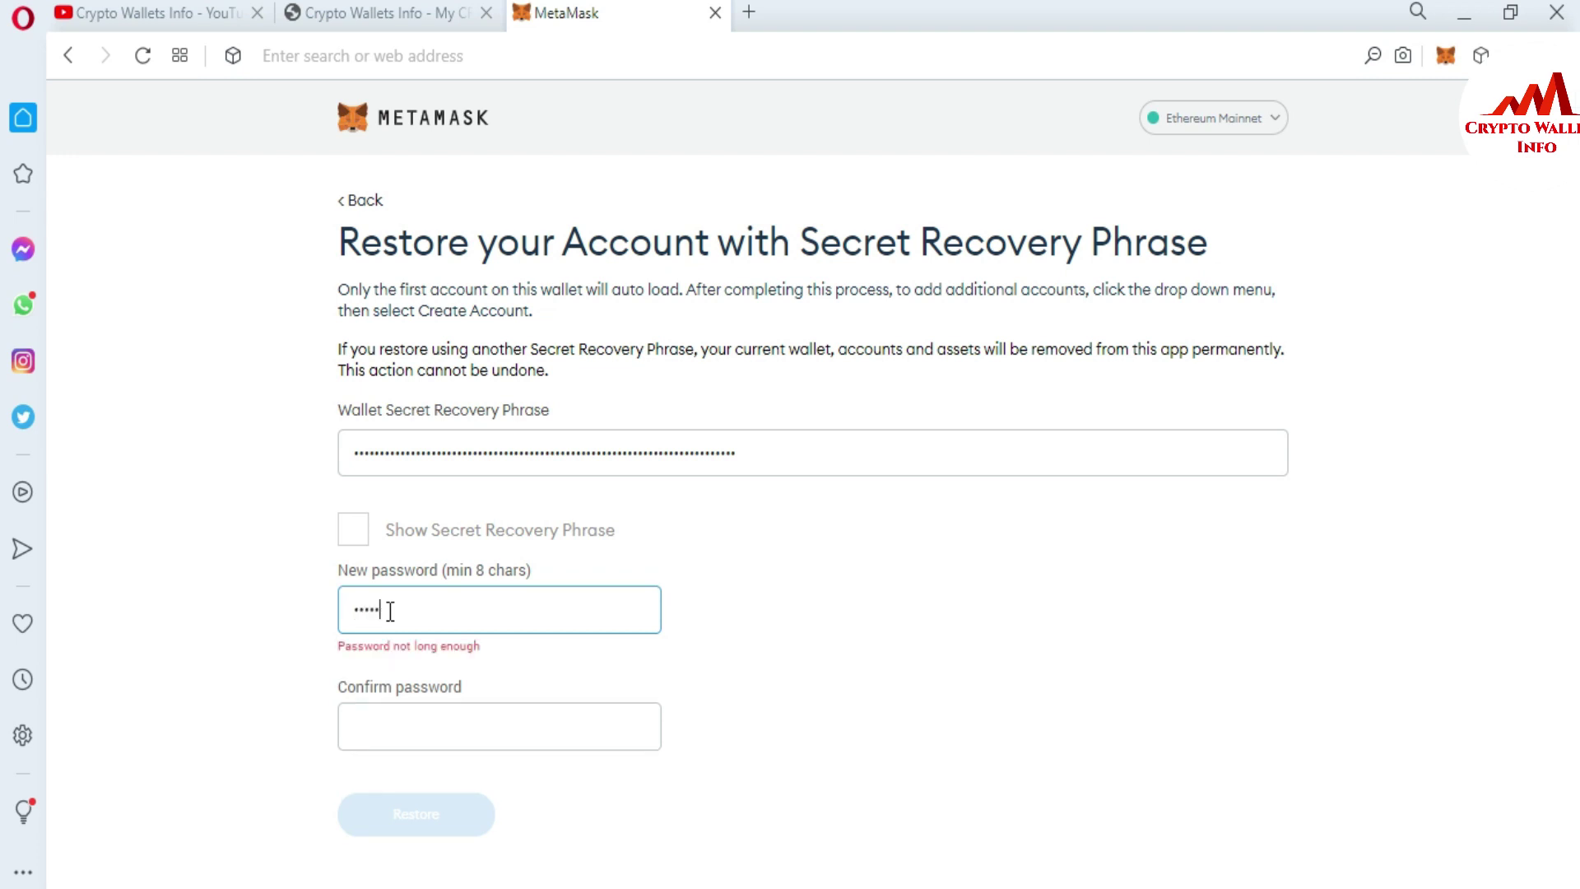
text(fghijk)
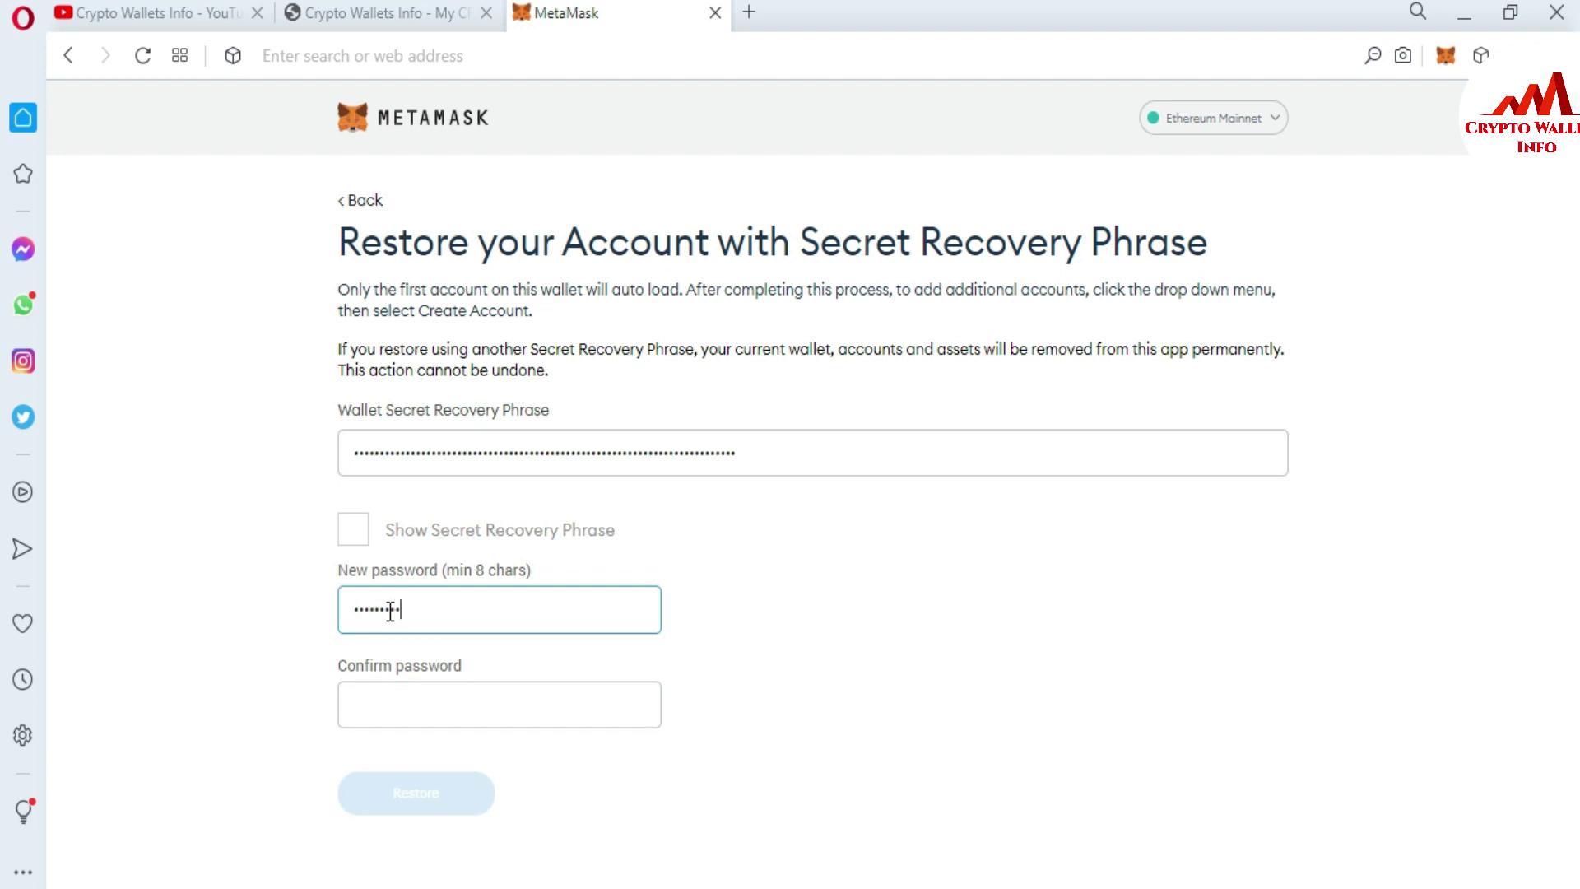
text(lmno)
click(414, 718)
text(abcdef)
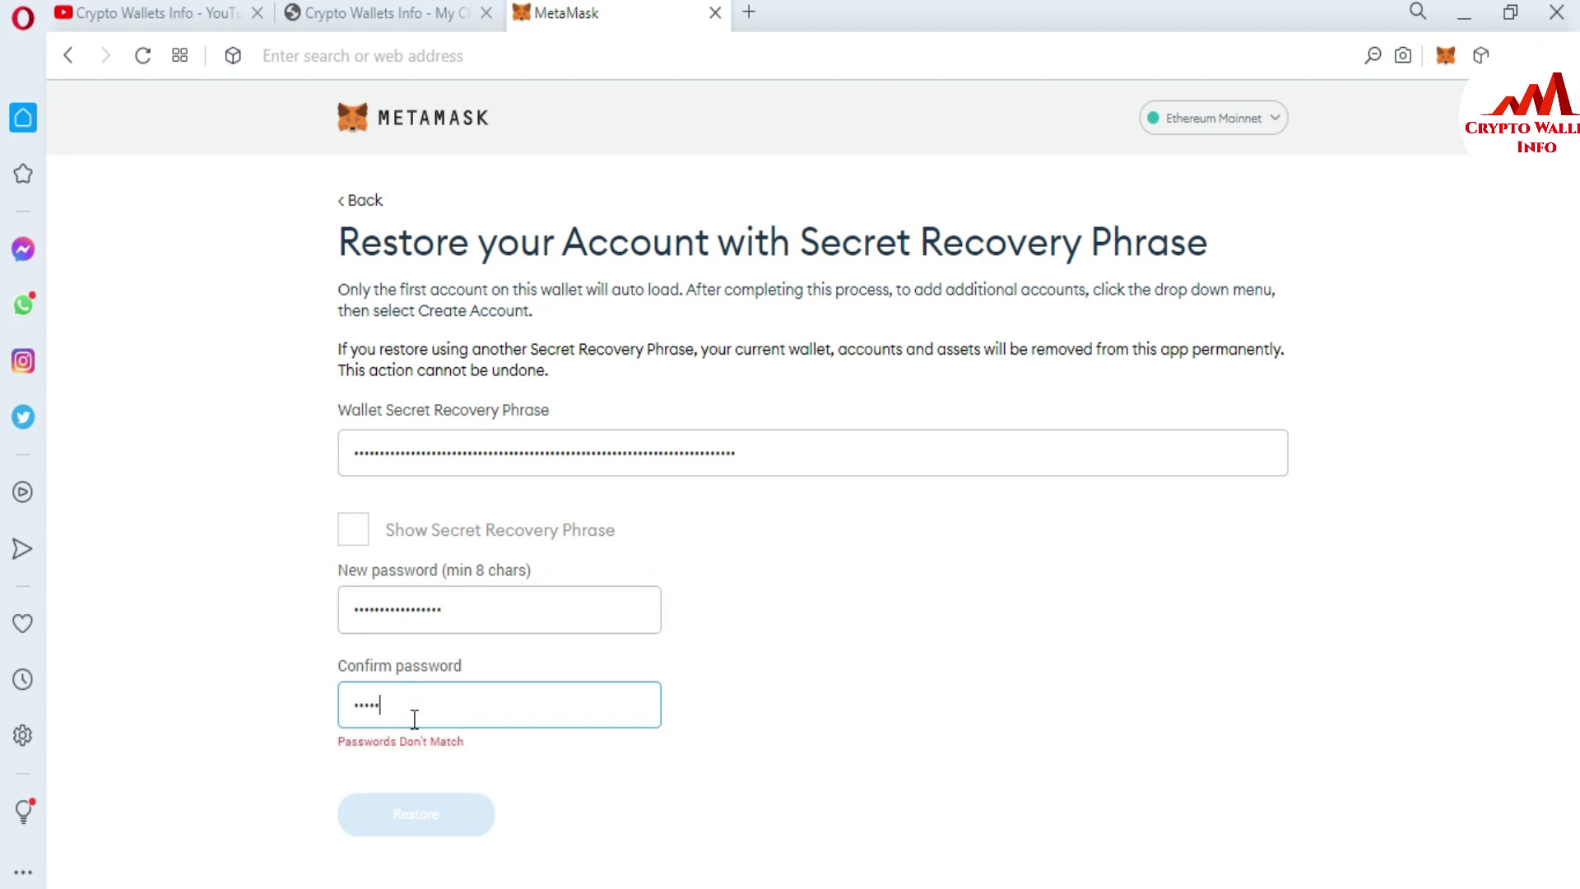
text(ghijklmnopq)
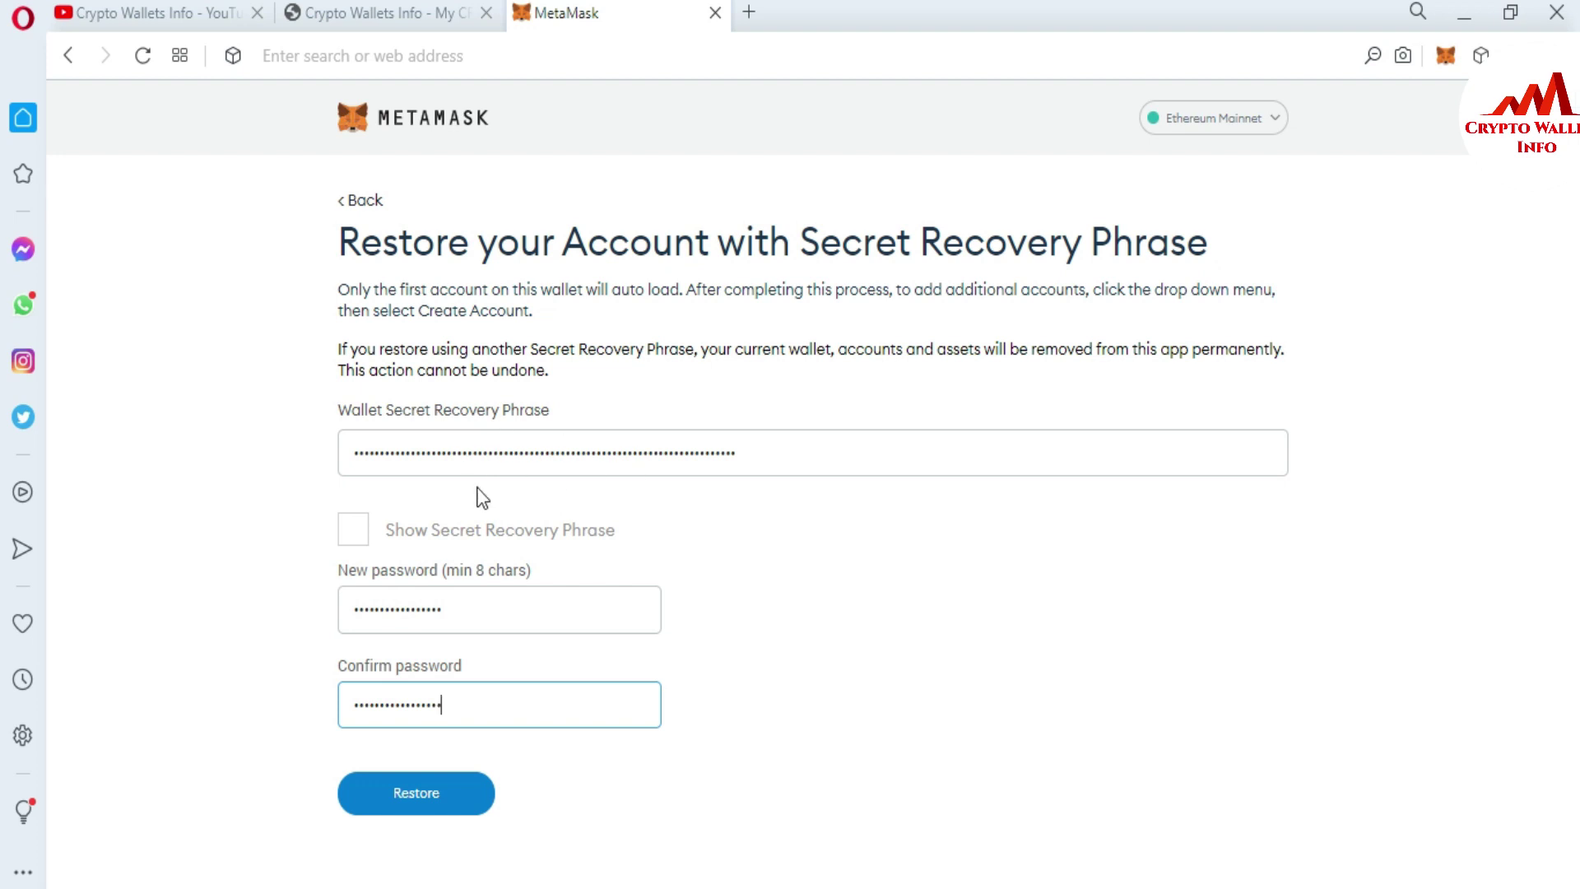
click(418, 789)
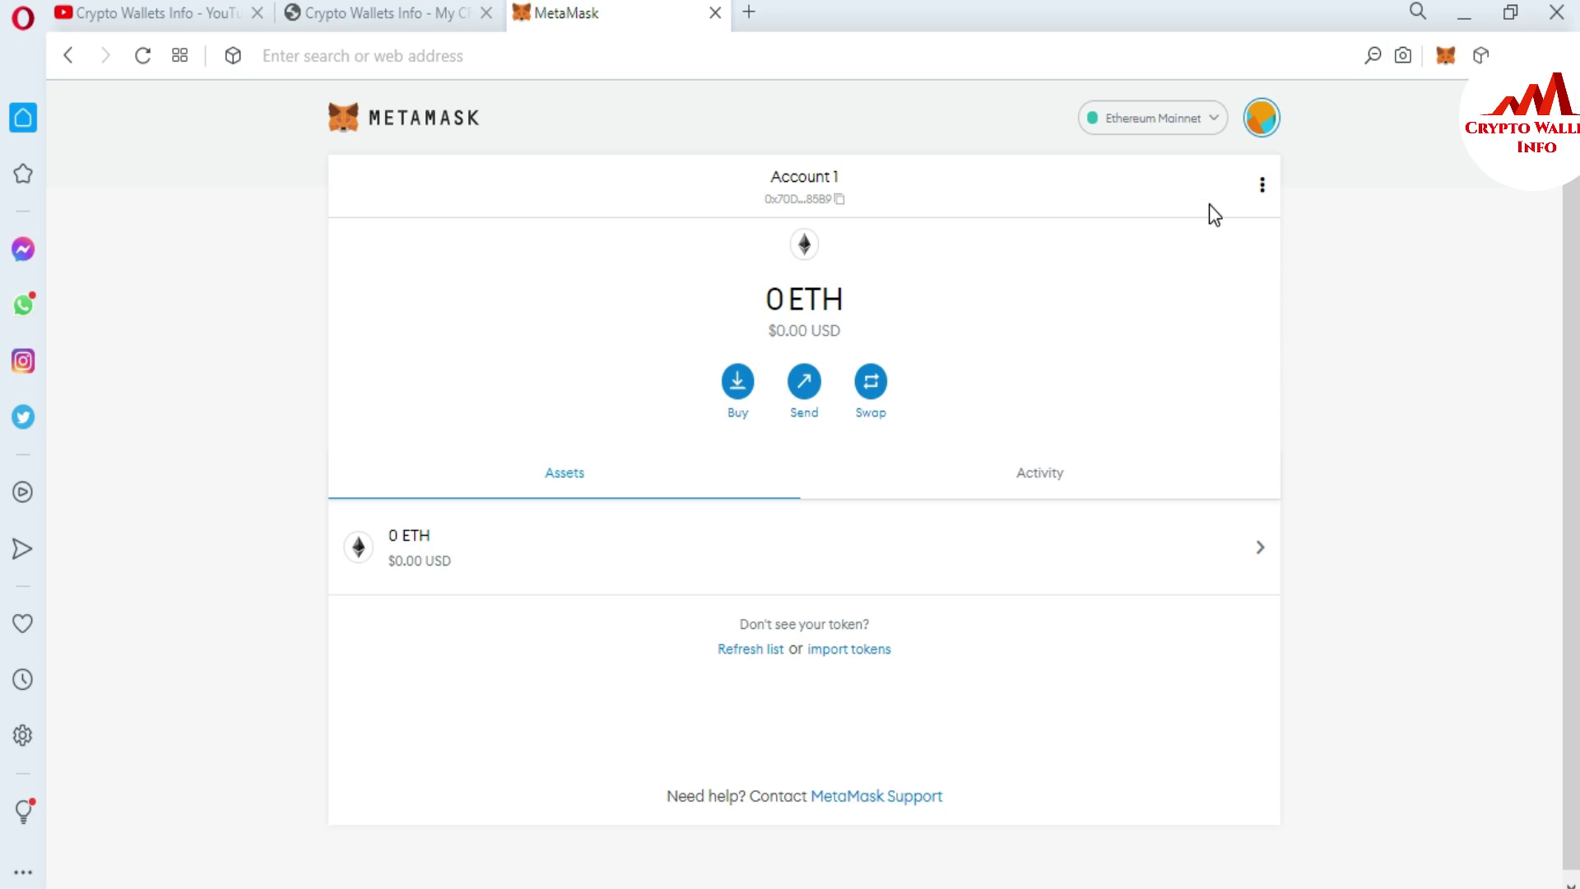
- Lock the restored wallet from the accounts menu
click(1266, 125)
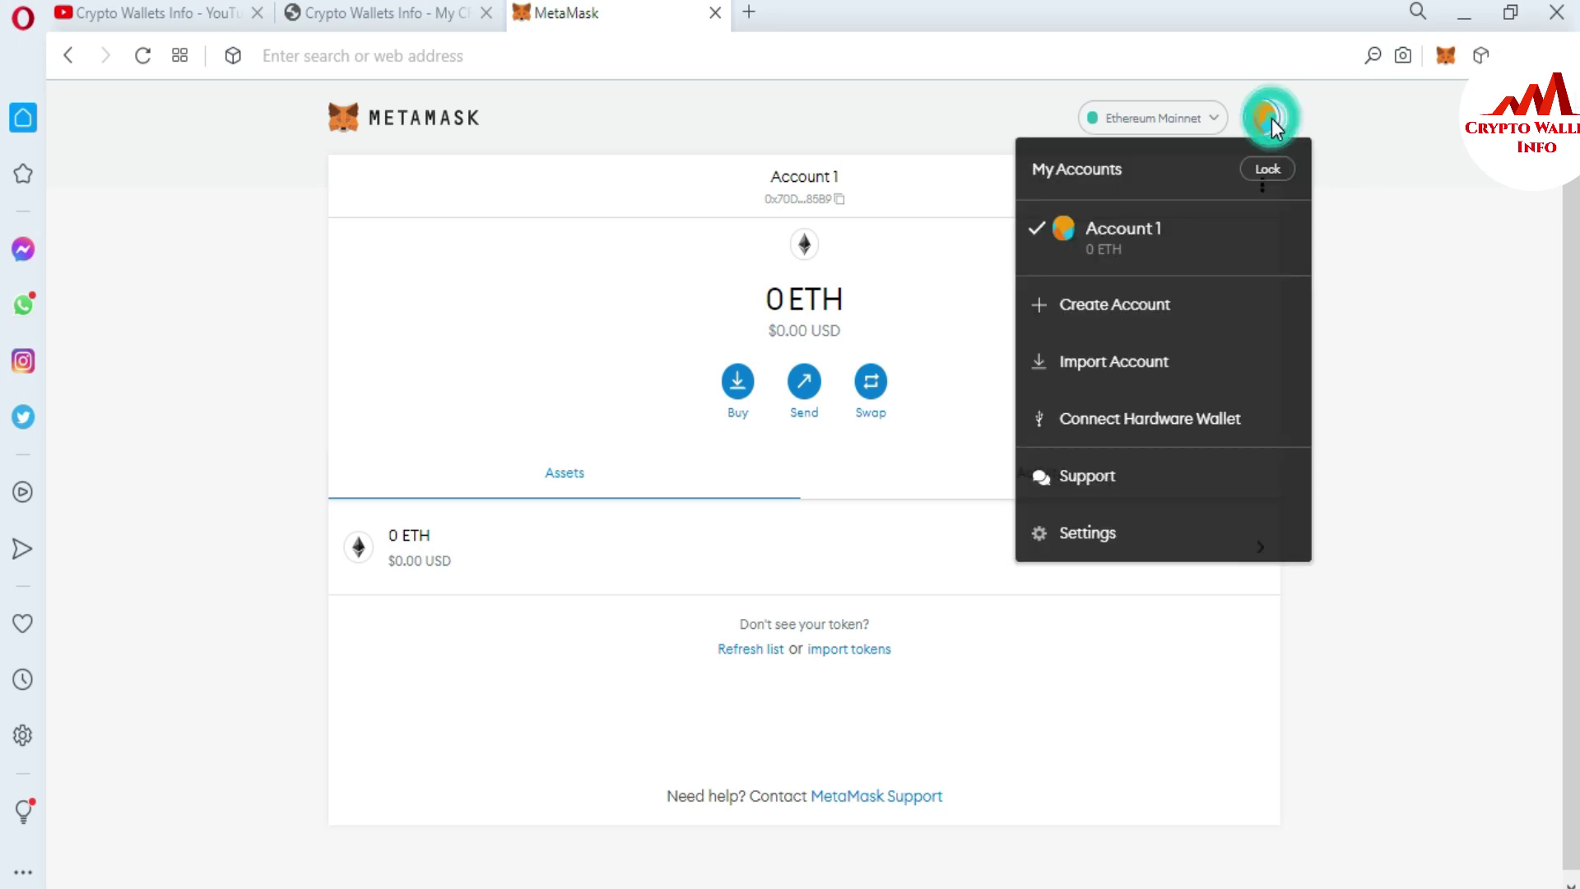
click(1264, 168)
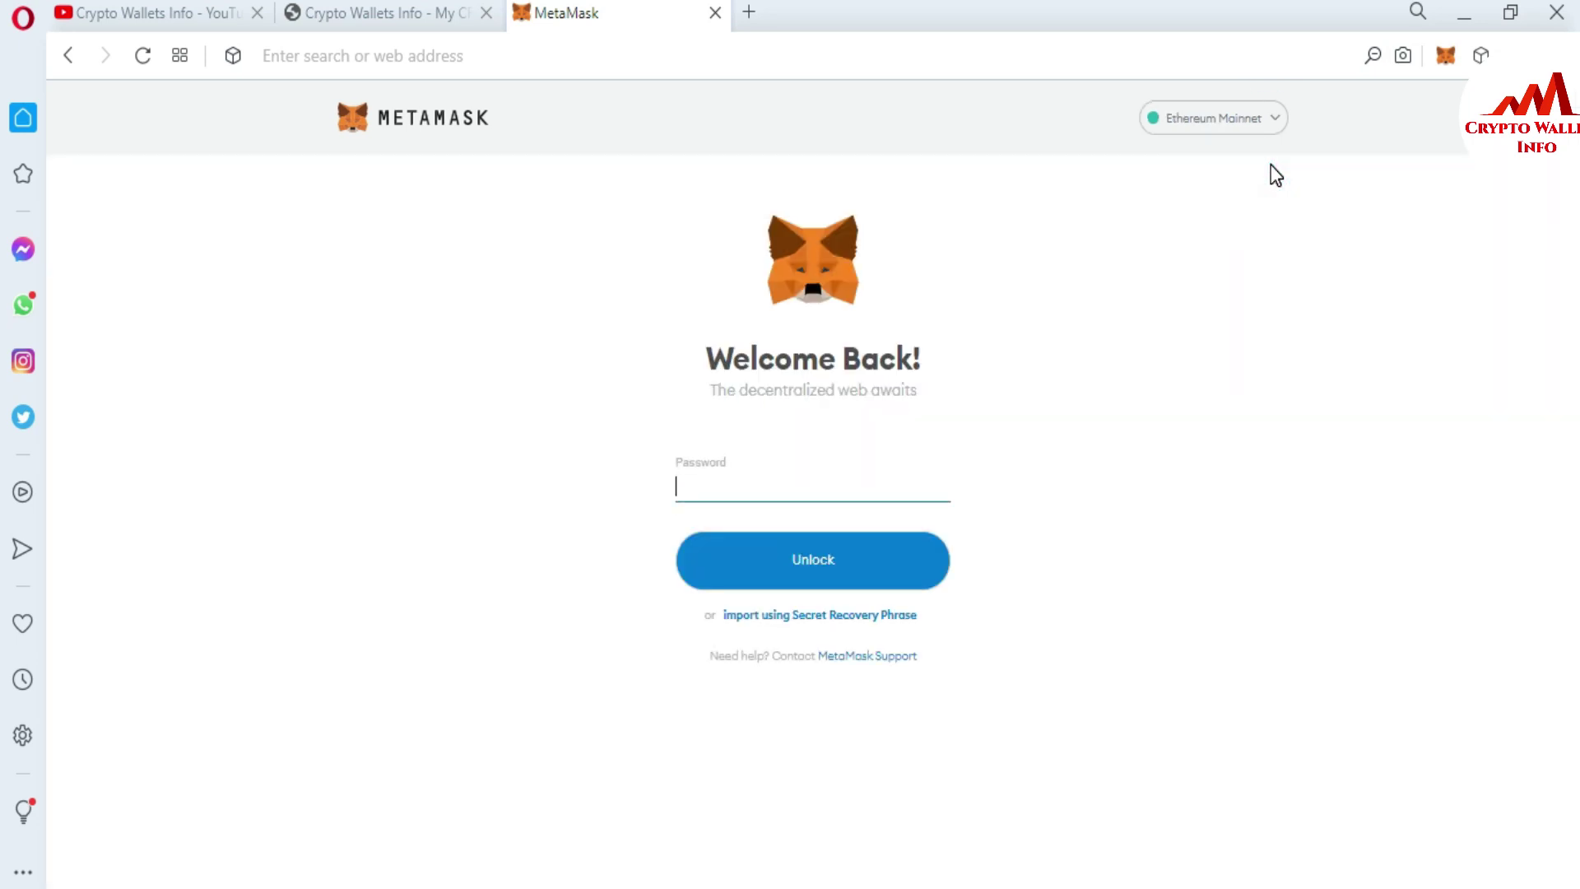
- Enter the password and attempt to unlock, which is rejected as incorrect
click(724, 486)
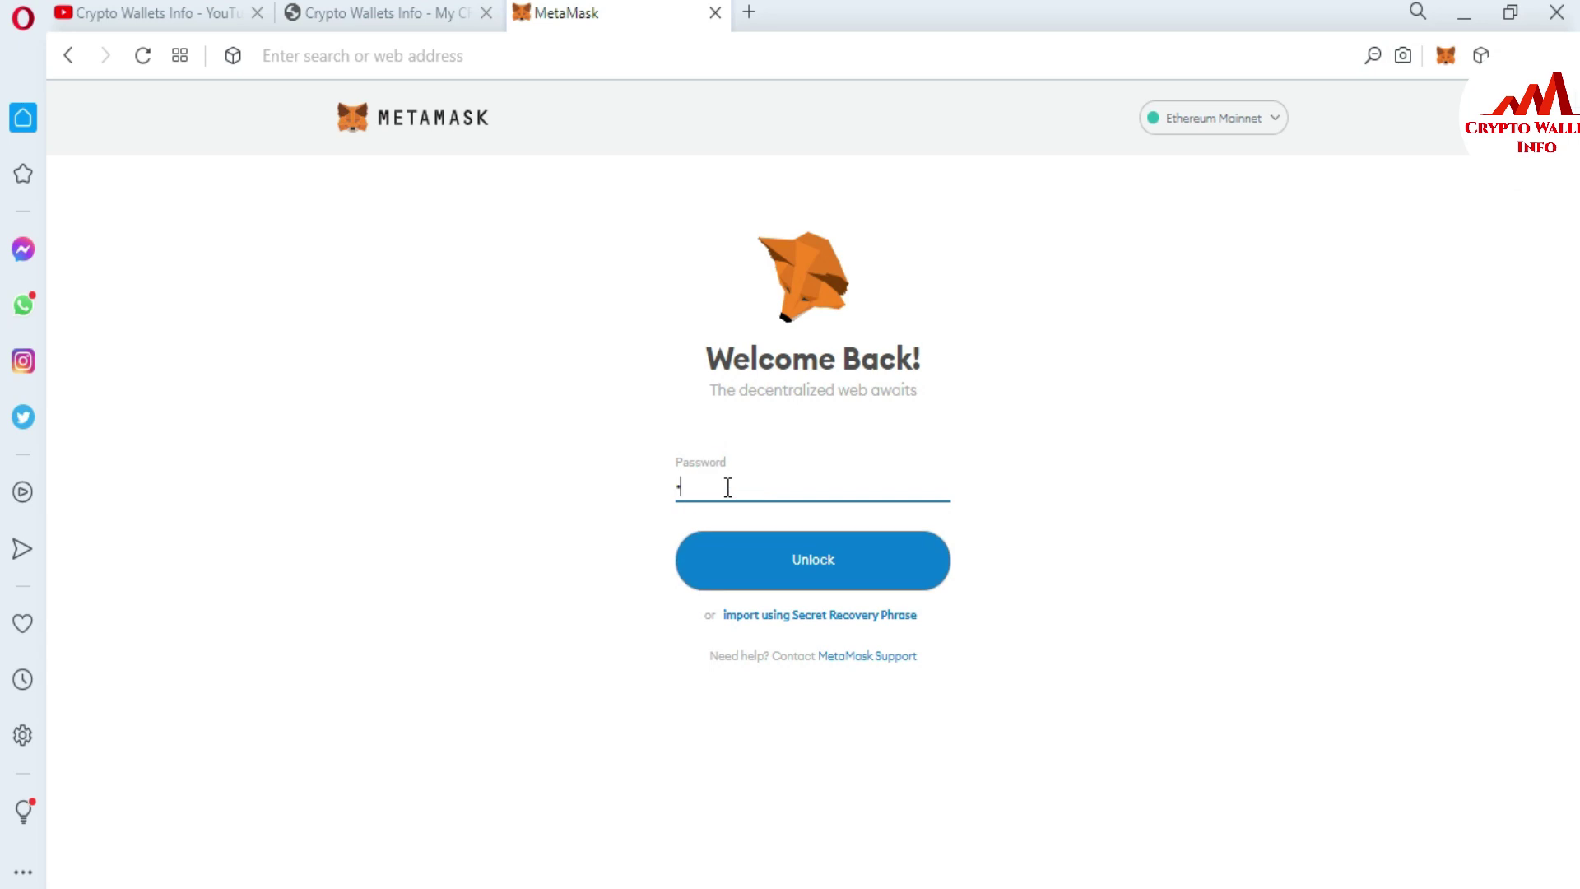
text(•••••••••••••••)
click(822, 586)
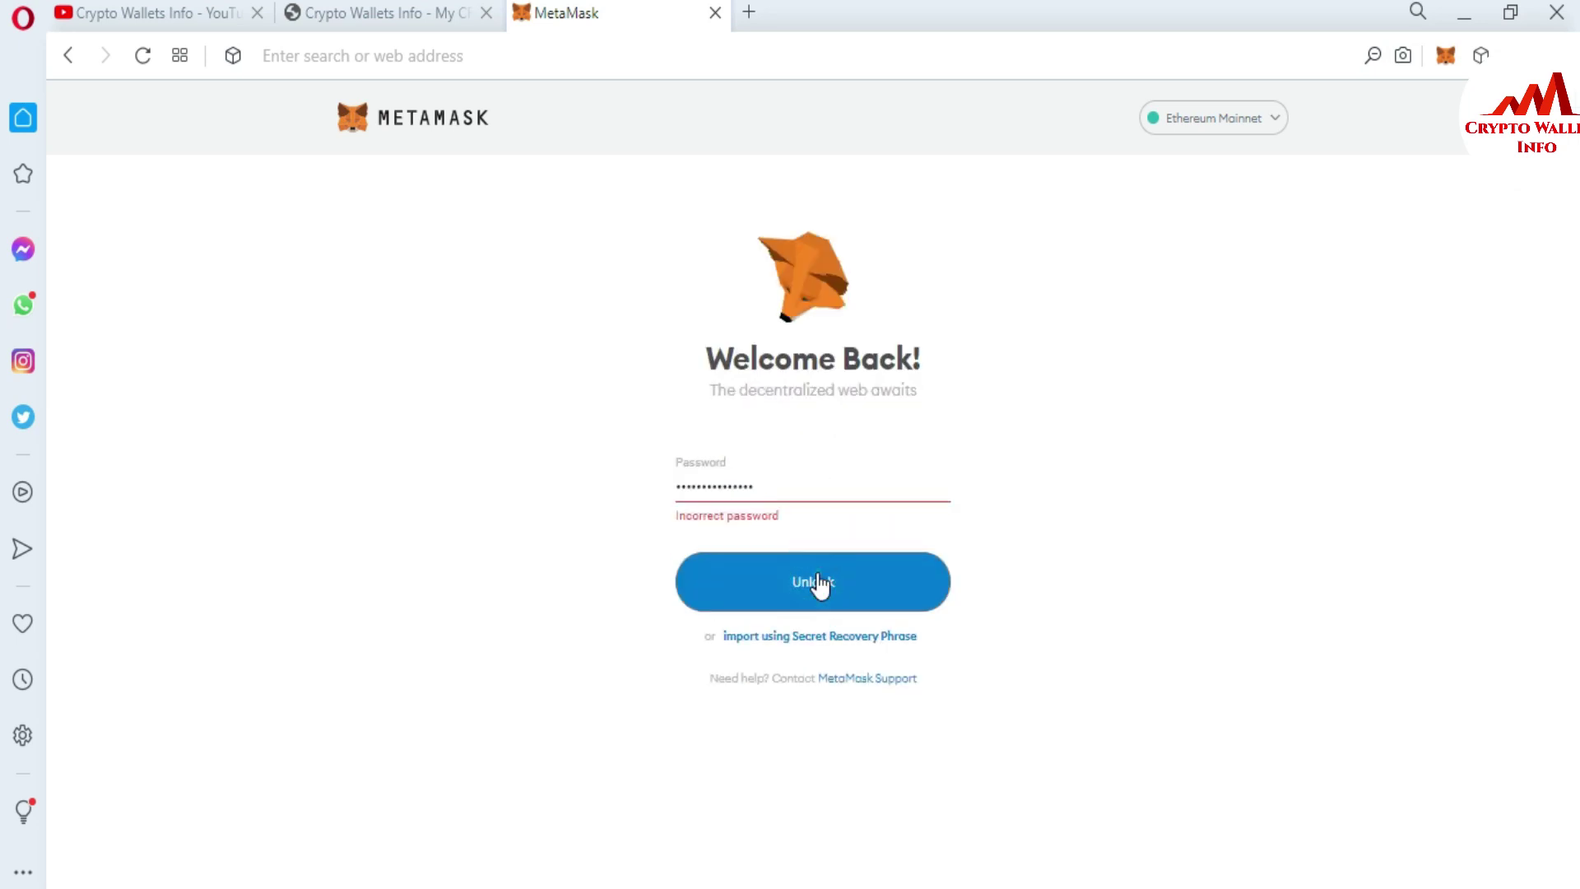
- Delete the rejected password, retype it and submit the unlock again
mouse_move(669, 514)
mouse_down()
mouse_move(780, 521)
mouse_move(673, 517)
mouse_up()
click(780, 521)
drag(759, 479, 658, 487)
key(BackSpace)
text(a)
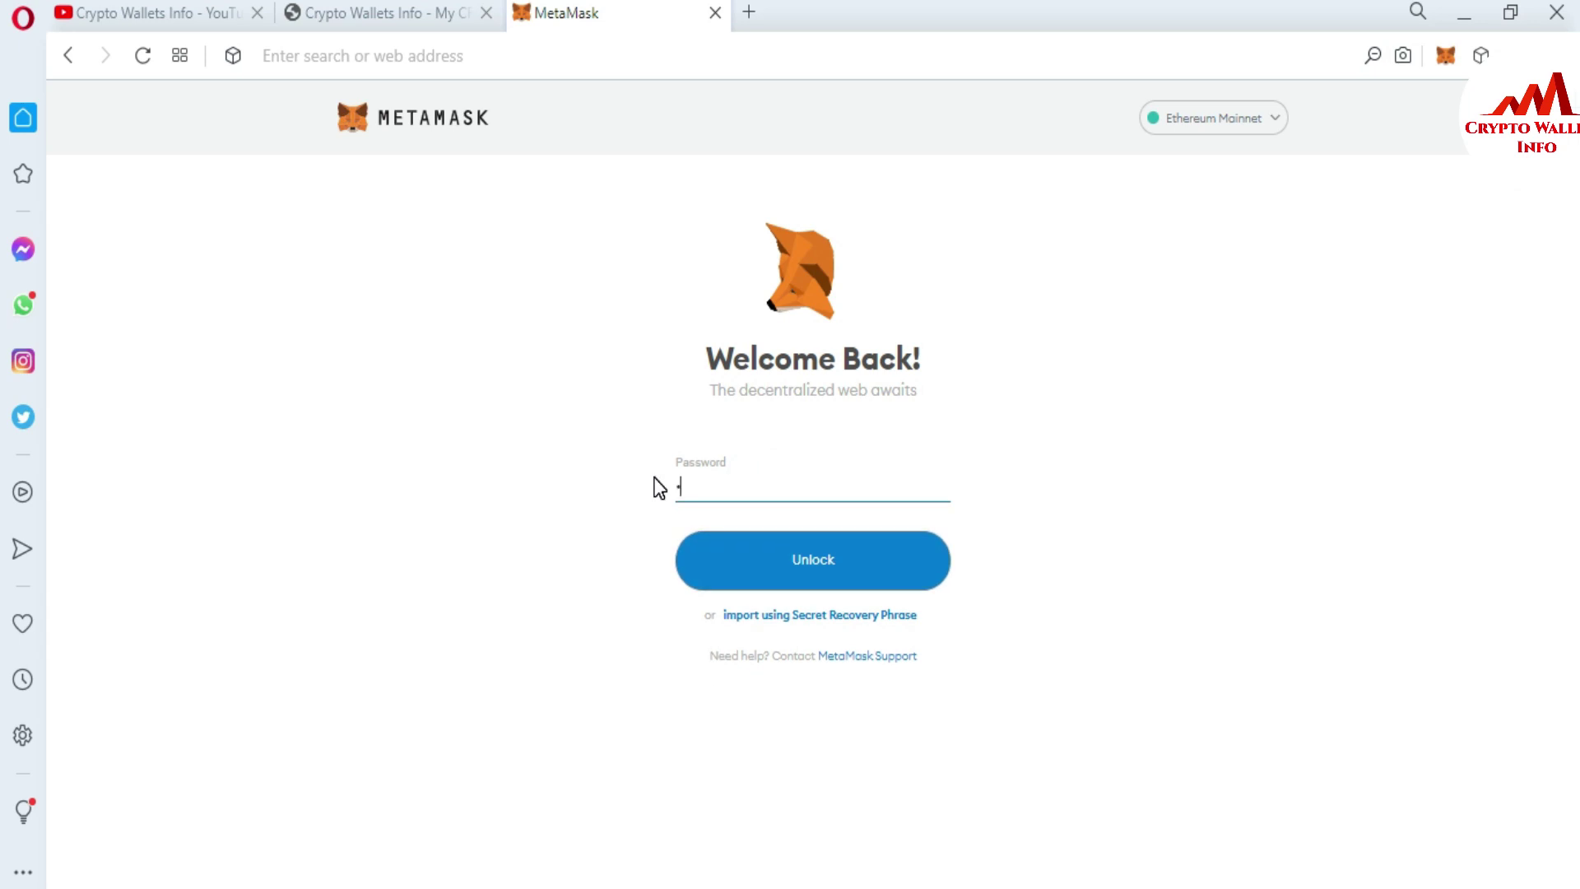
text(aaaaaaaaaaaaaaaa)
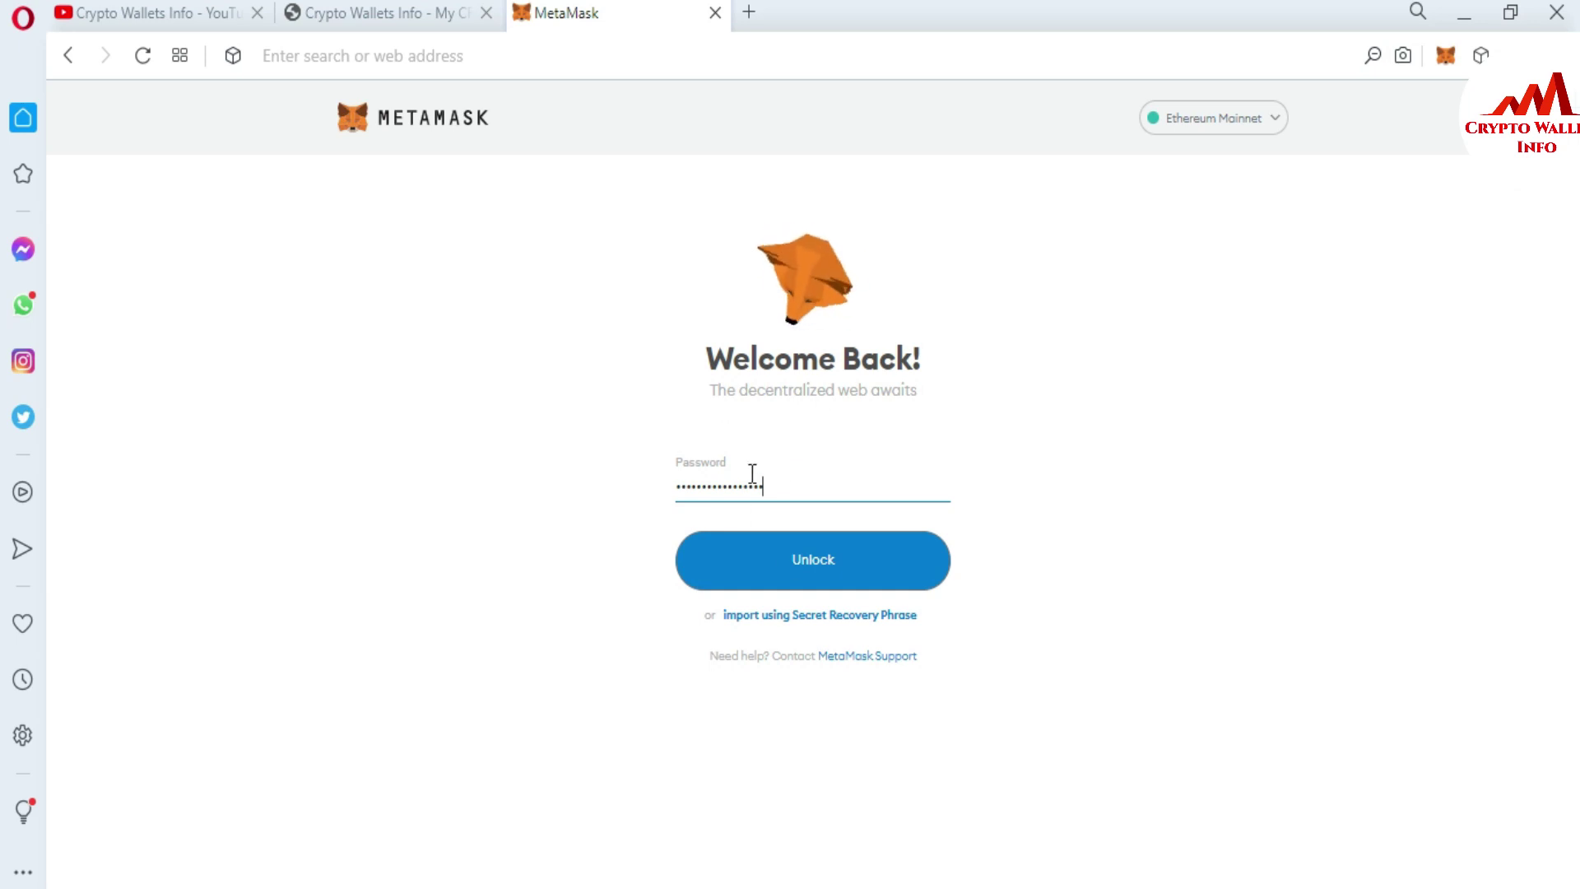
click(816, 547)
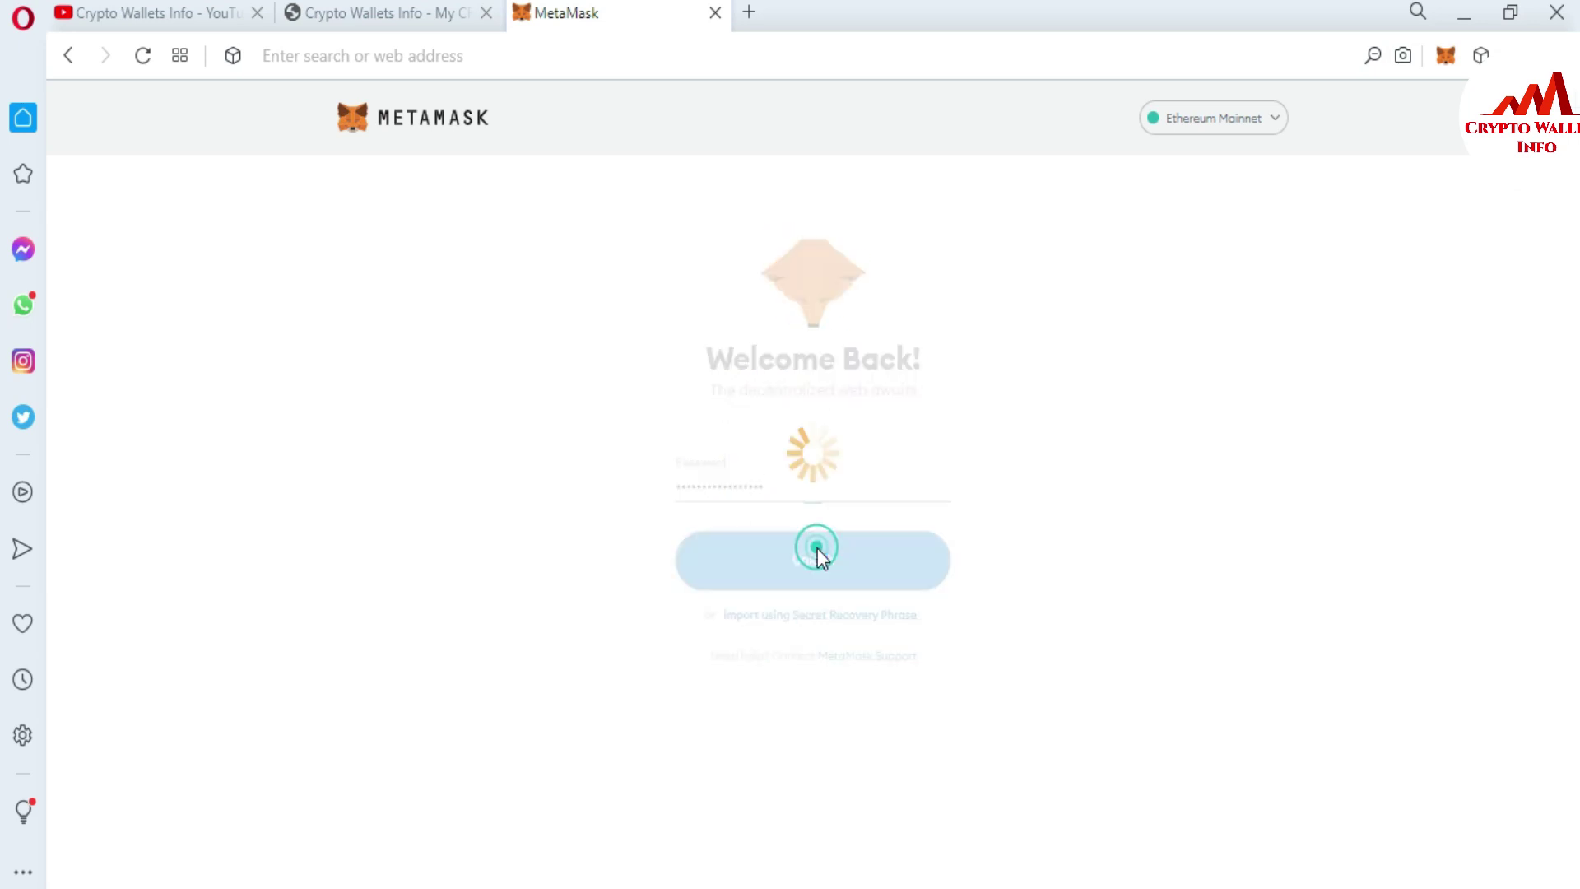